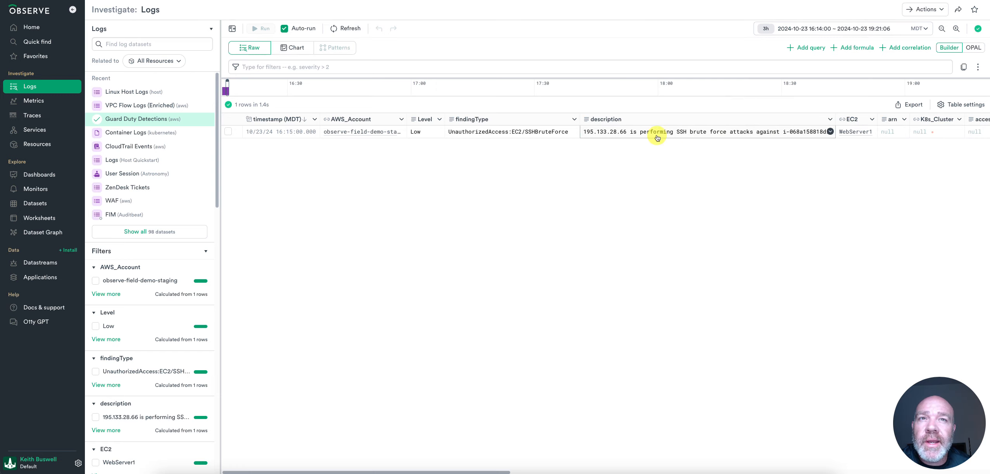
# Step: Review the SSH brute force finding in Guard Duty Detections and set the time range to Past 24 hours
pyautogui.hscroll(2, 679, 134)
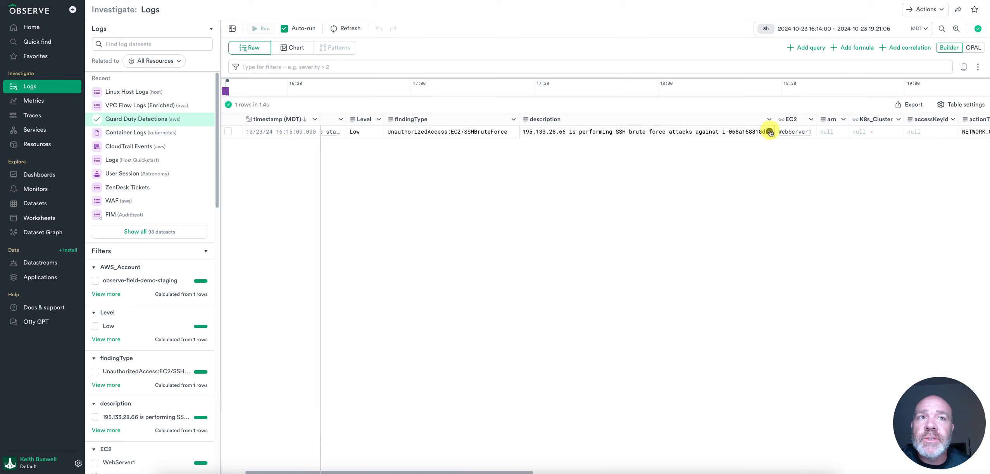
pyautogui.hscroll(2, 798, 132)
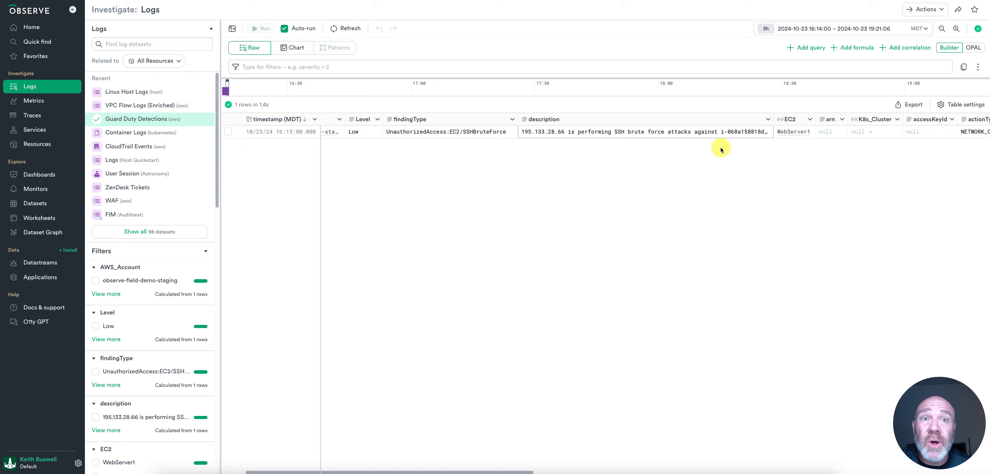
pyautogui.hscroll(-2, 721, 150)
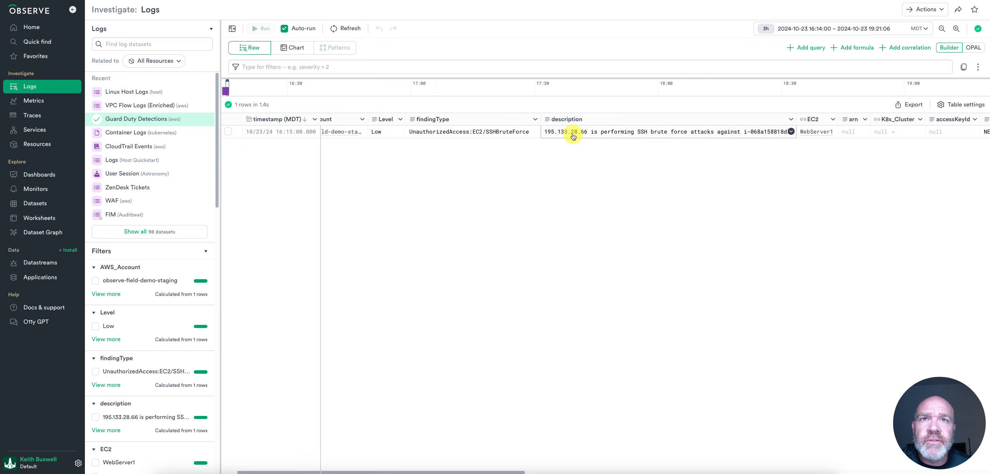
pyautogui.click(842, 28)
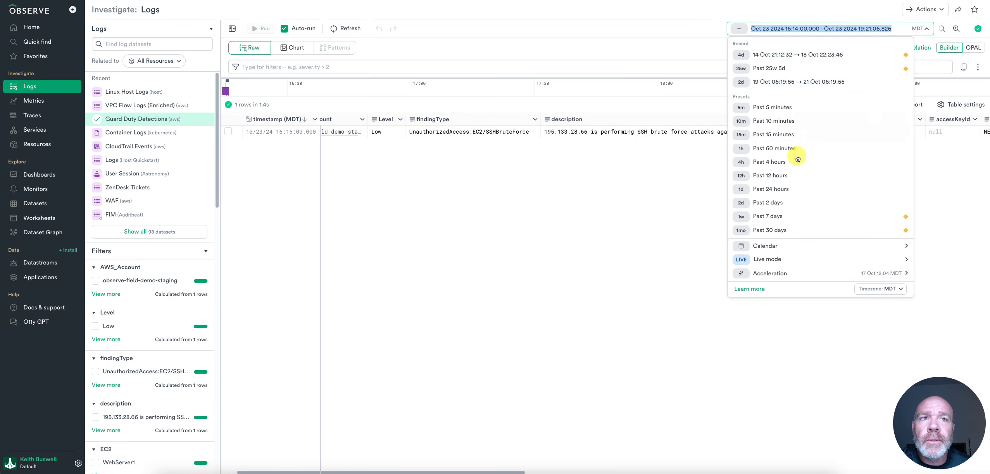
pyautogui.click(770, 189)
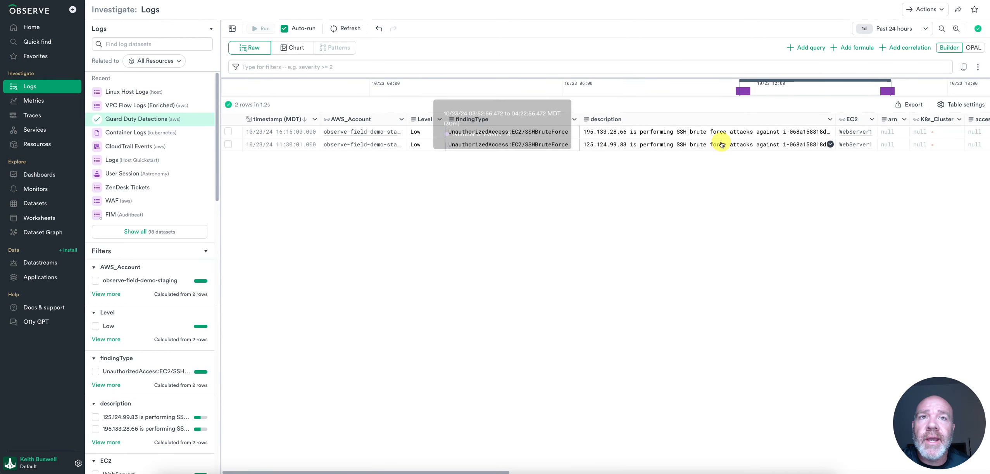
# Step: Filter the detections to show only the description value about 195.133.28.66 performing SSH brute force attacks
pyautogui.hscroll(1, 718, 143)
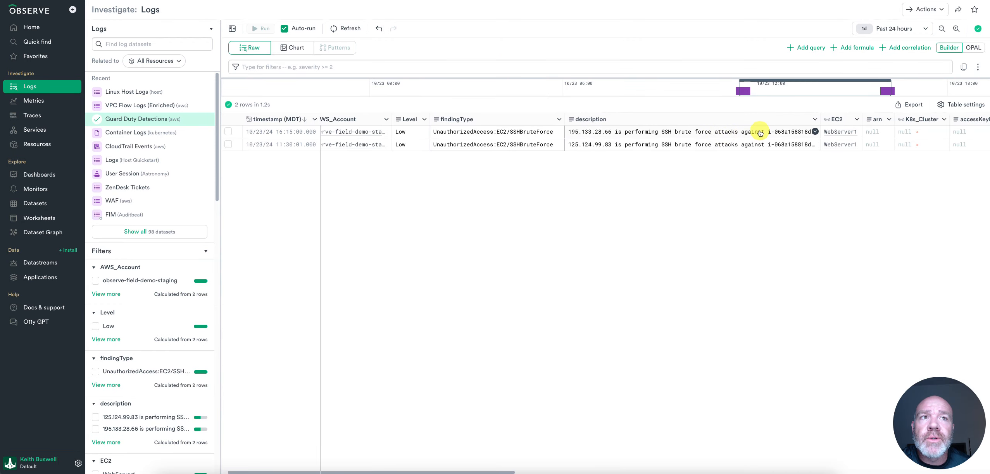
pyautogui.click(814, 132)
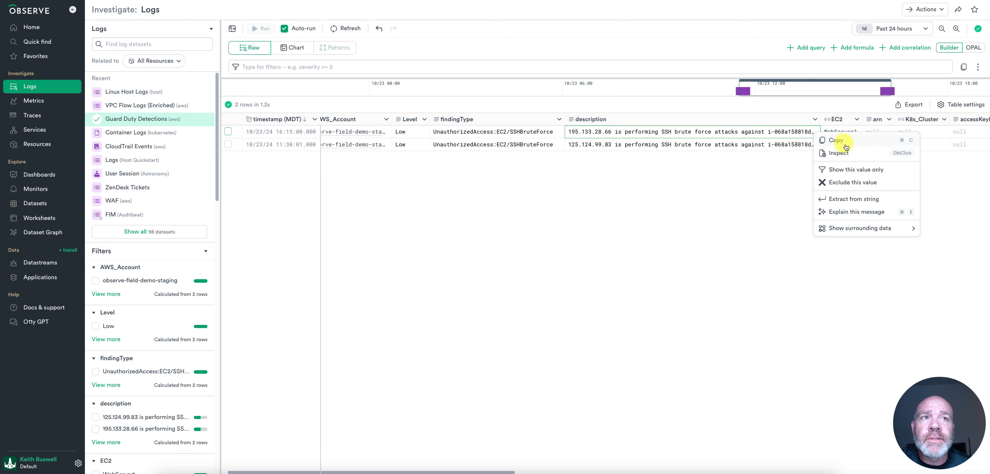
pyautogui.click(857, 172)
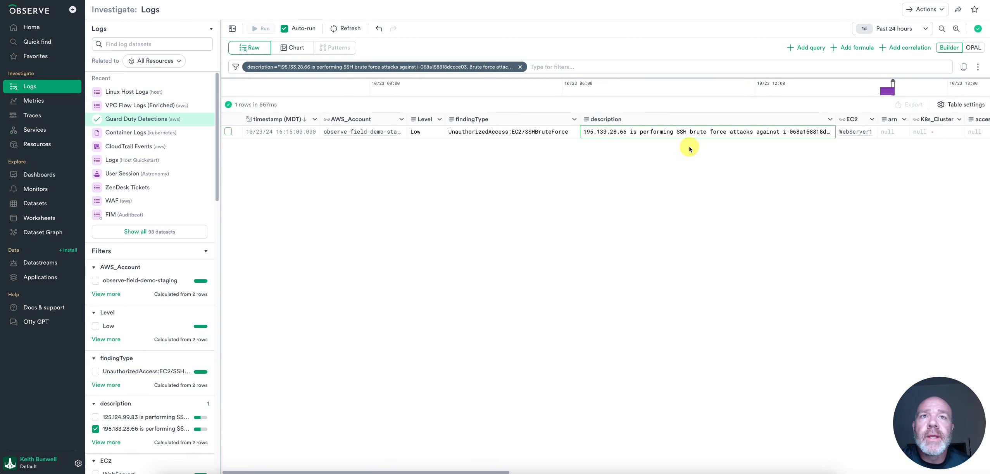
pyautogui.hscroll(1, 655, 133)
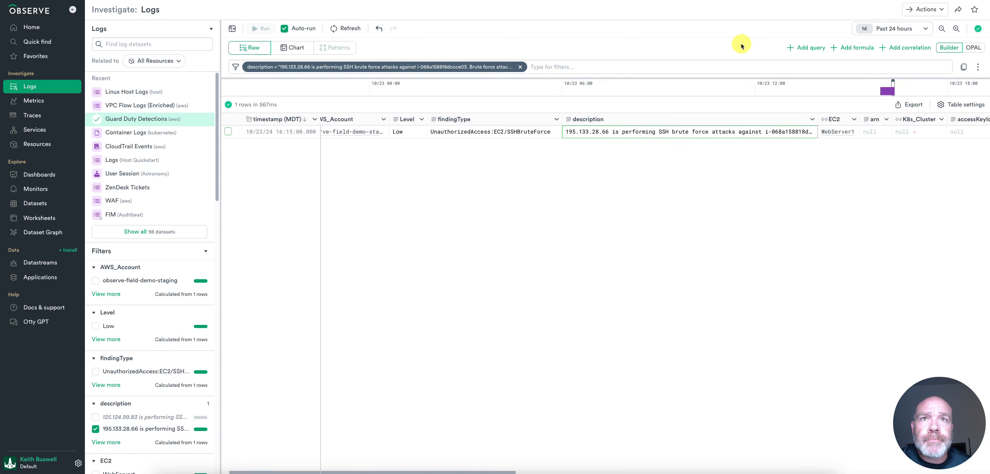
pyautogui.hscroll(1, 704, 144)
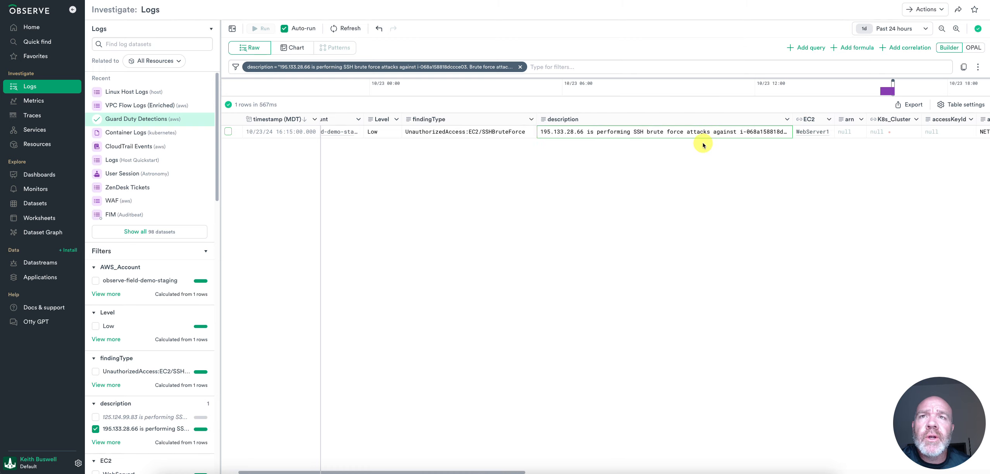
# Step: Add a correlation that pulls VPC Flow Logs (Enriched) for the EC2 in the filtered Guard Duty Detections
pyautogui.click(905, 50)
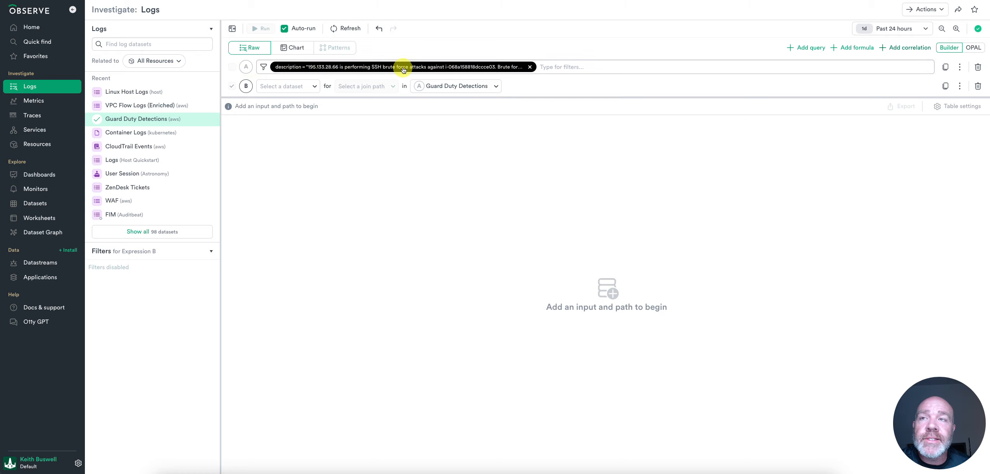
pyautogui.click(288, 87)
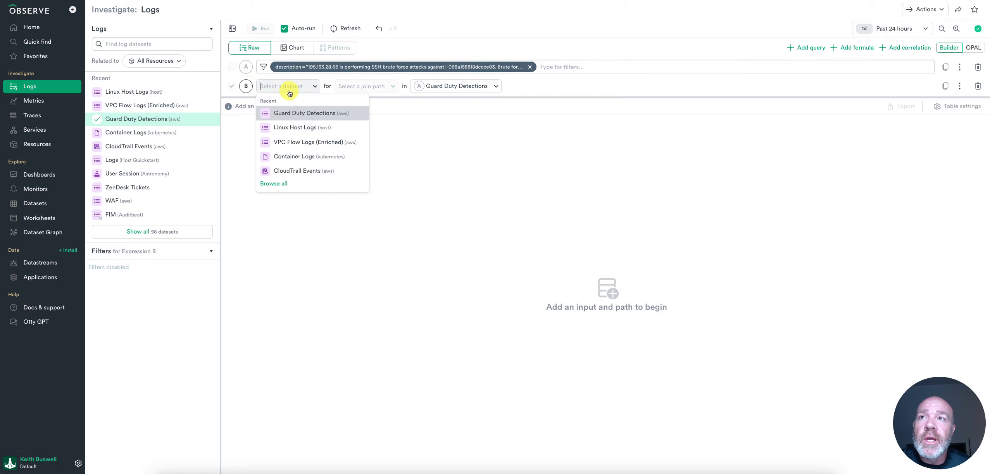
pyautogui.click(285, 145)
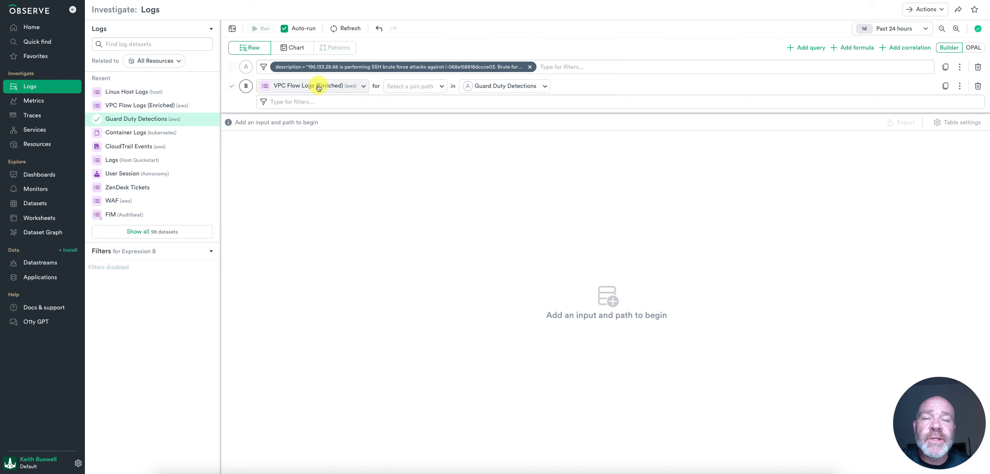
pyautogui.click(413, 87)
pyautogui.click(396, 105)
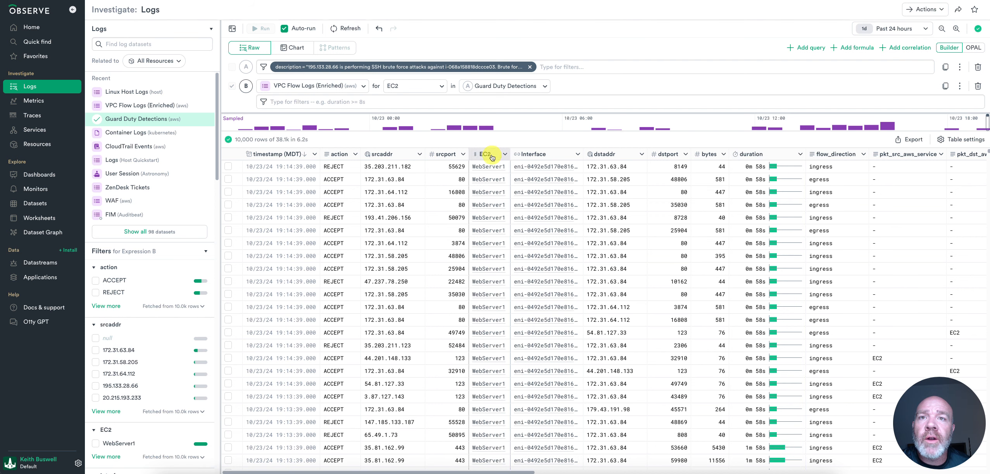
pyautogui.scroll(-1, 493, 366)
pyautogui.scroll(1, 492, 350)
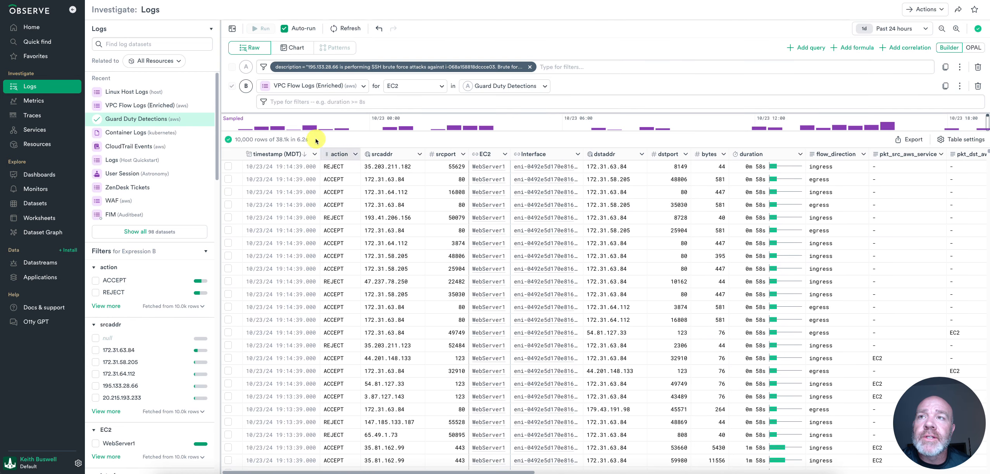
# Step: Filter the correlated VPC flow logs to rows containing 195.133.28.66 in any column and review the matching traffic
pyautogui.click(299, 102)
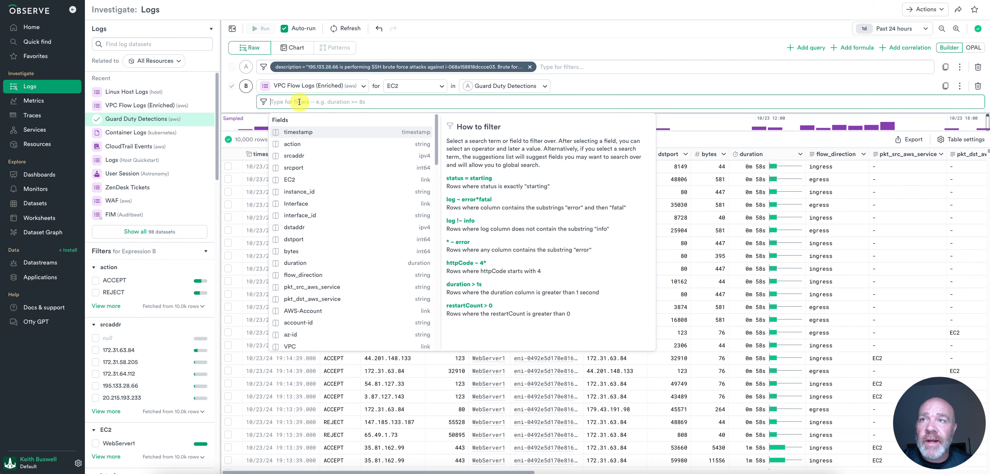
pyautogui.write('195.133.28.66')
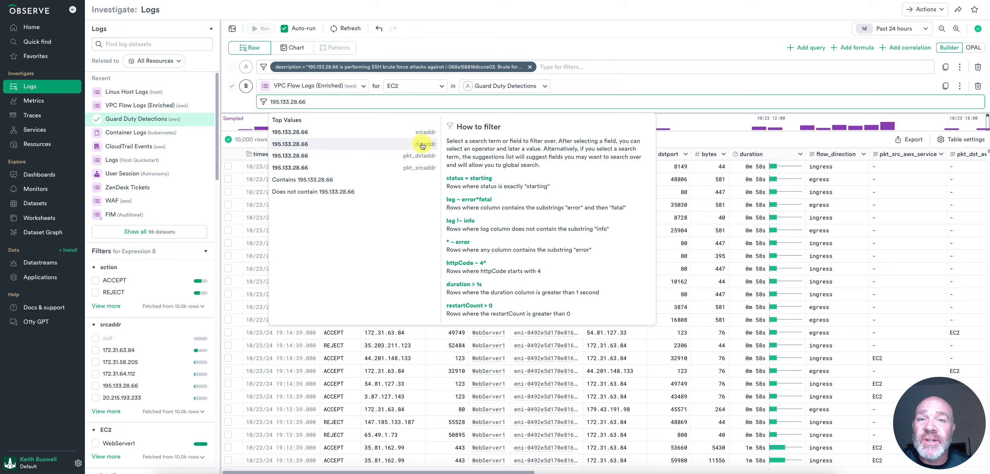
pyautogui.click(294, 180)
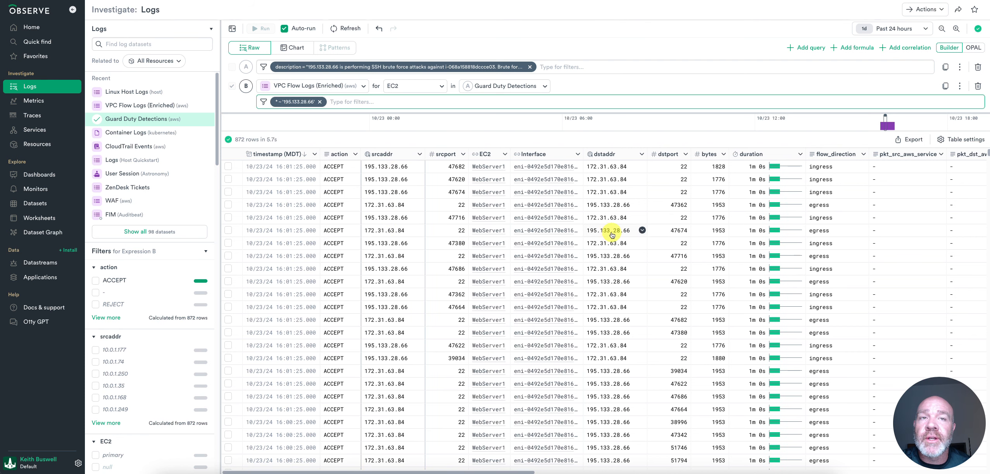
pyautogui.scroll(-1, 669, 198)
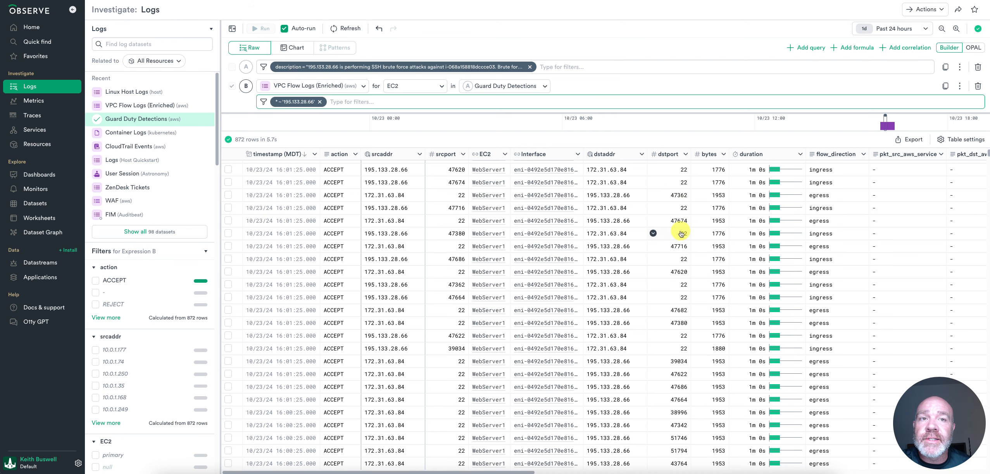
pyautogui.scroll(-10, 687, 173)
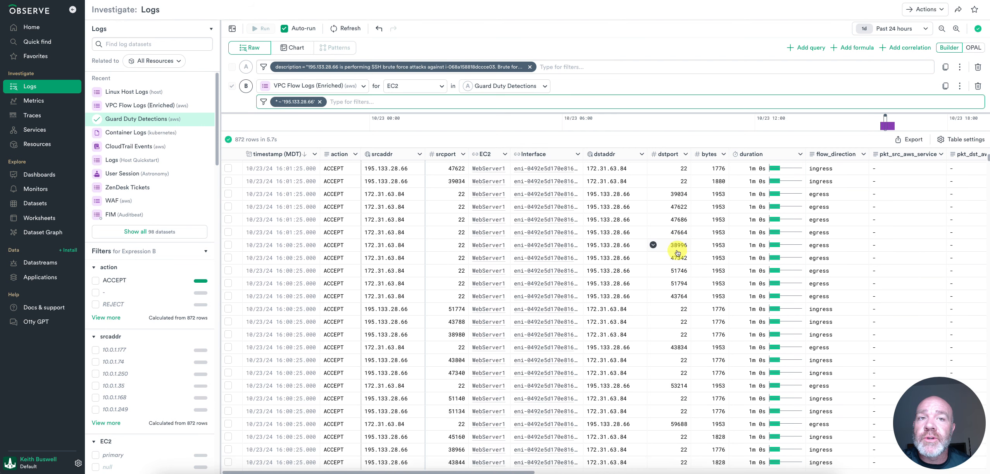
pyautogui.scroll(-3, 677, 253)
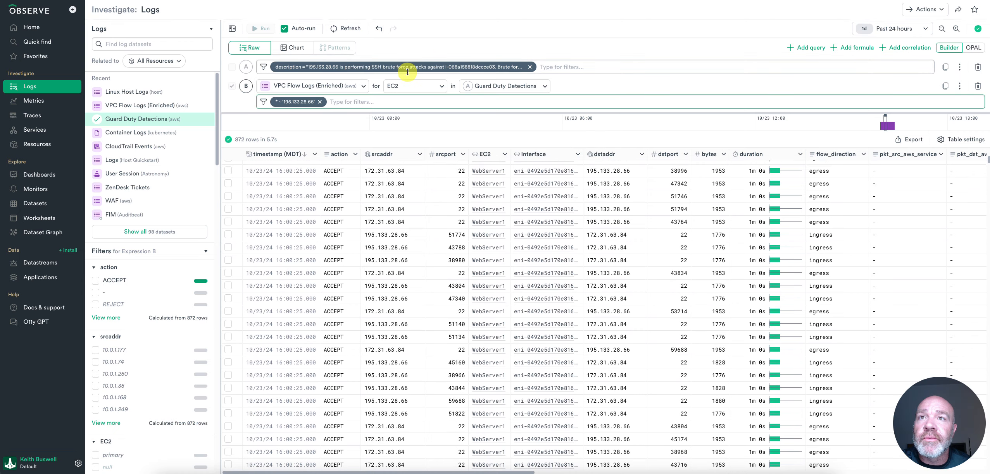
pyautogui.scroll(10, 333, 194)
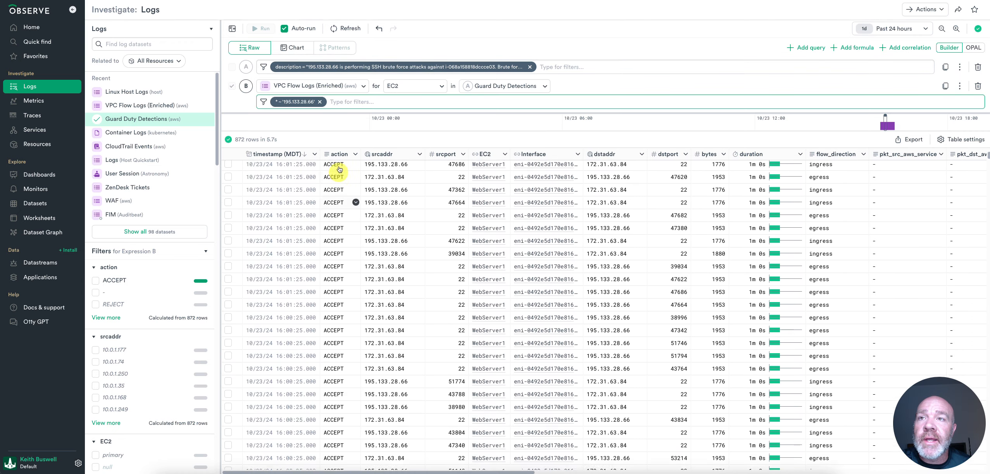
pyautogui.scroll(-20, 341, 217)
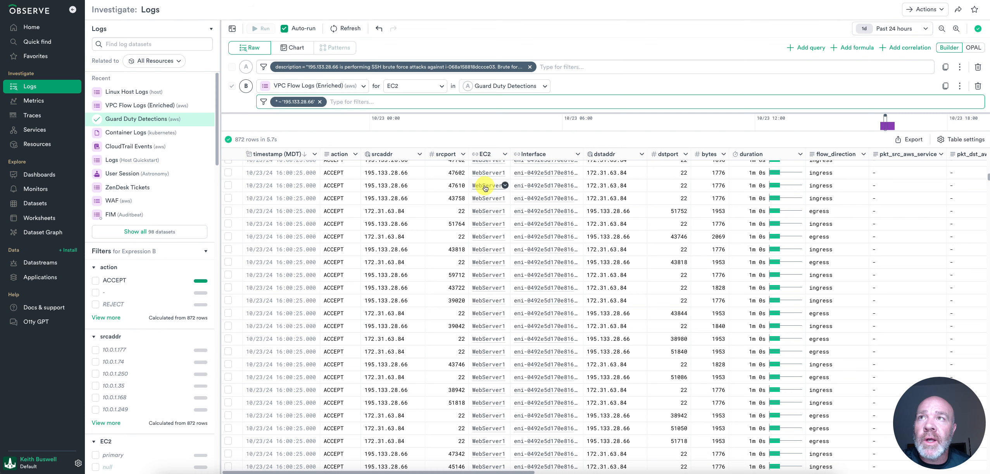
# Step: Duplicate the current browser tab and open the Datasets page in the copy
pyautogui.rightClick(274, 1)
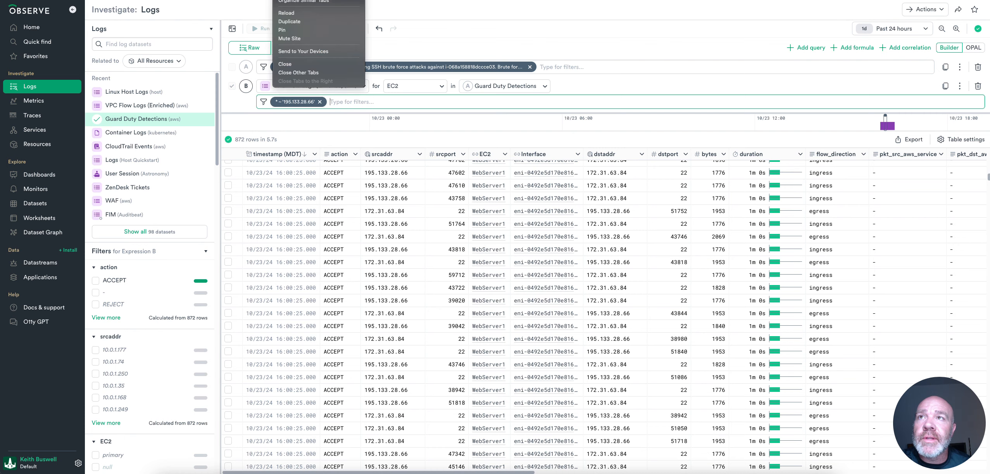
pyautogui.click(294, 22)
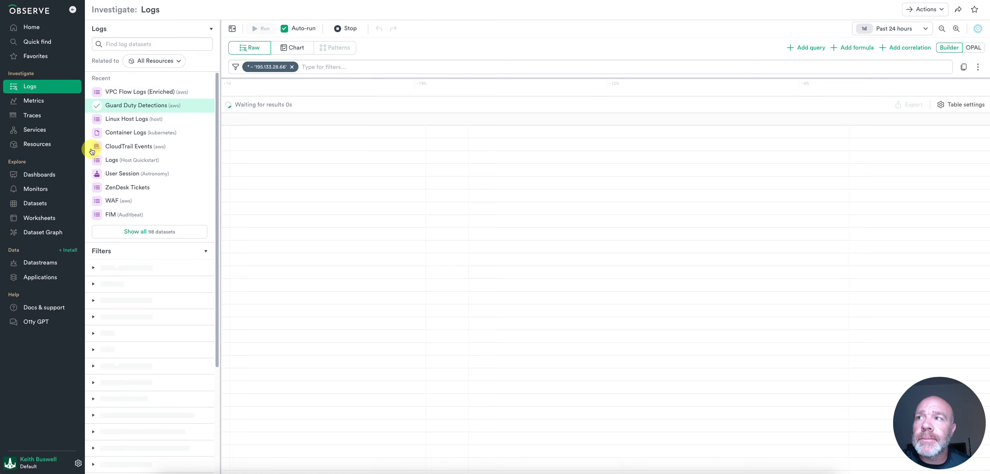
pyautogui.click(36, 205)
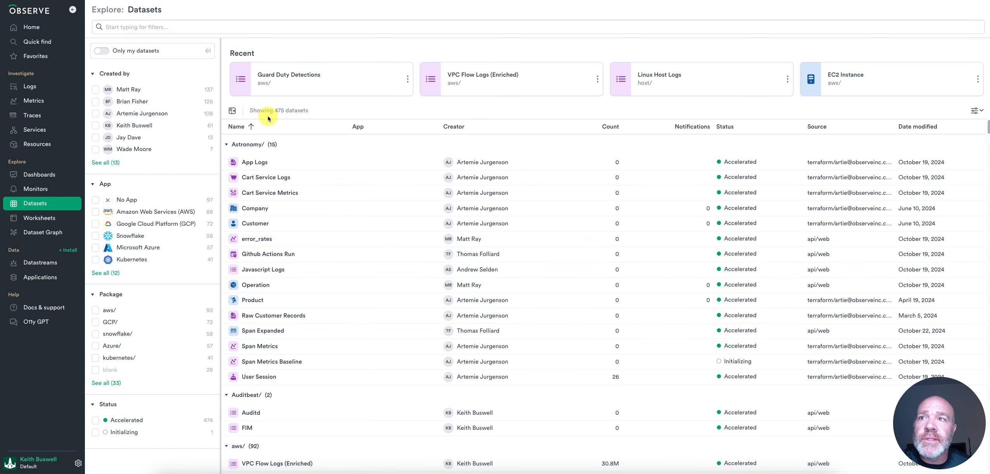
# Step: Filter the datasets to those containing ec2 and open the EC2 Instance dataset
pyautogui.click(213, 26)
pyautogui.write('ec2')
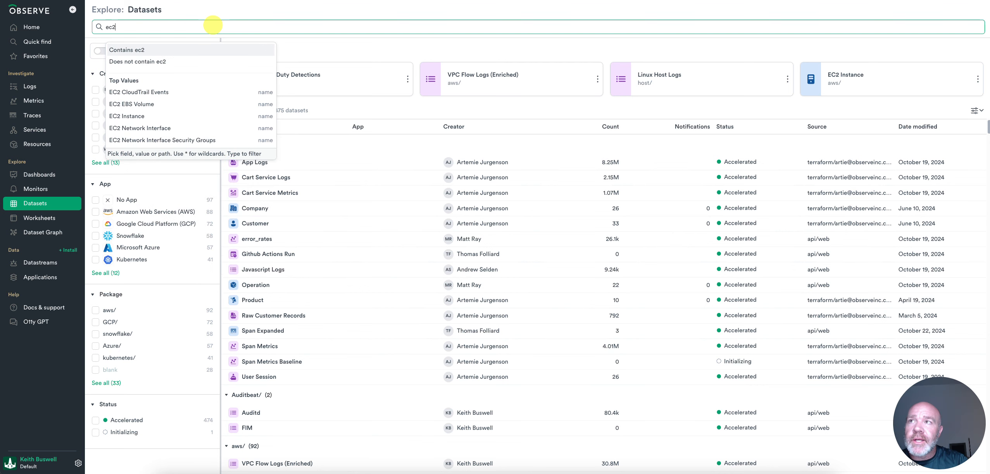
pyautogui.press('Return')
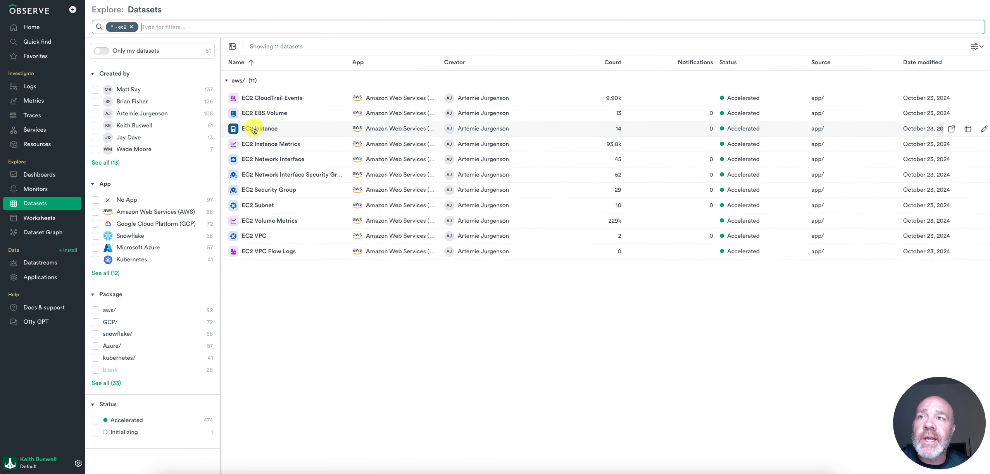
pyautogui.click(262, 129)
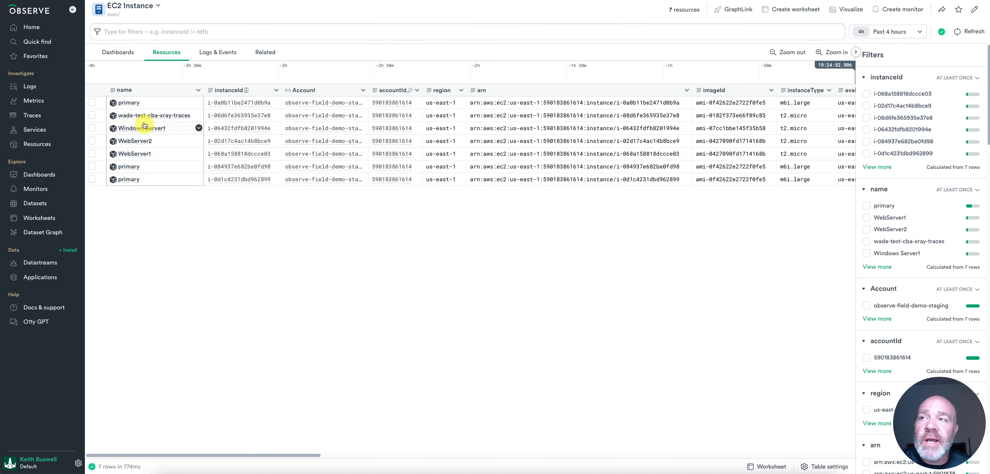
# Step: Examine the EC2 instance attributes for WebServer1, from its instance ID to its public and private IP addresses
pyautogui.hscroll(1, 163, 155)
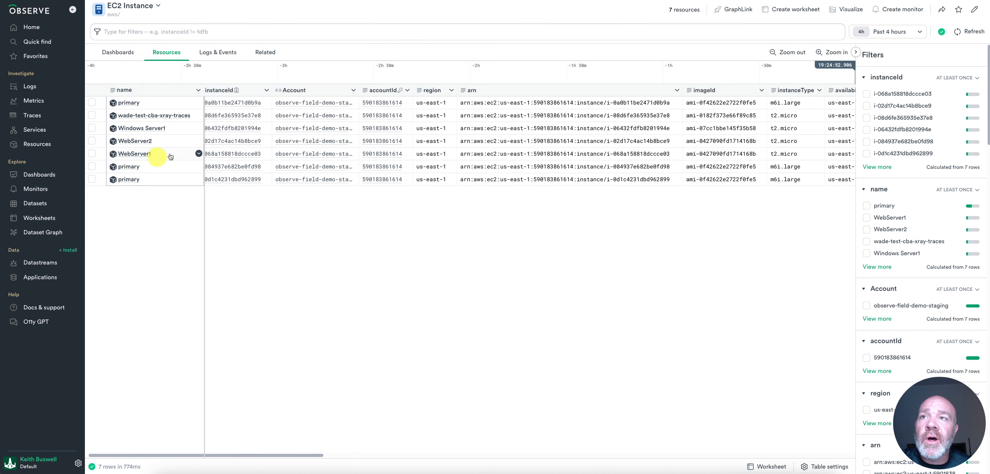
pyautogui.hscroll(-1, 260, 113)
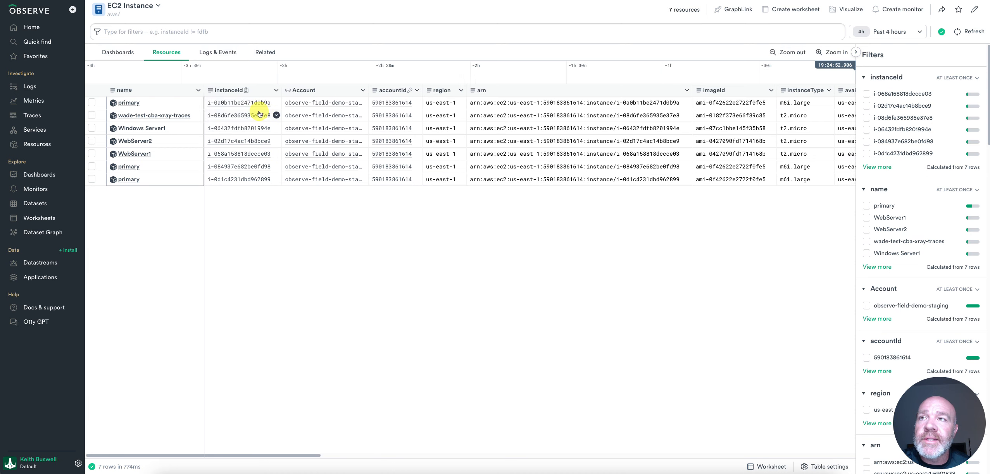
pyautogui.hscroll(1, 251, 94)
pyautogui.hscroll(-1, 252, 94)
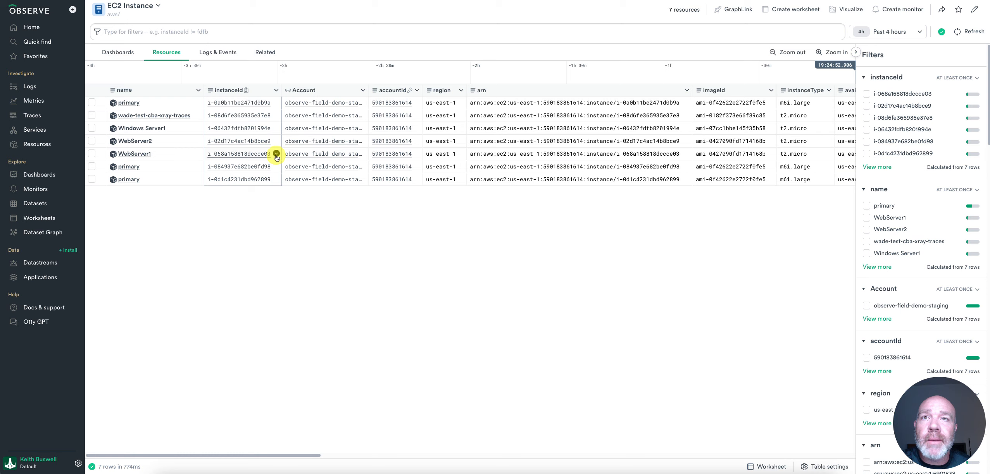
pyautogui.hscroll(5, 276, 157)
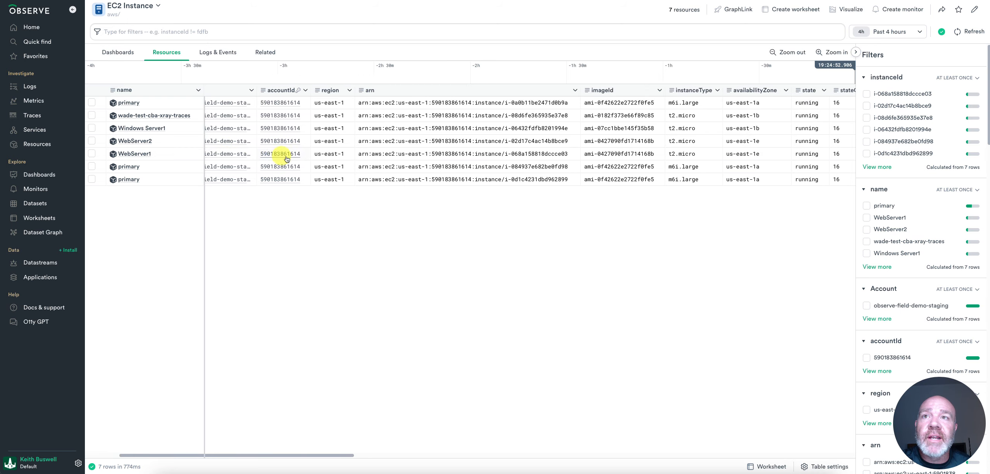
pyautogui.hscroll(10, 287, 157)
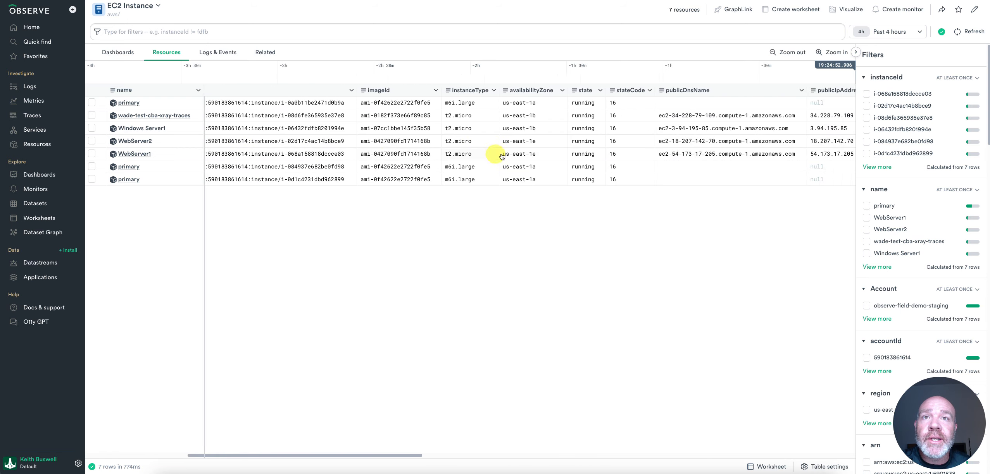
pyautogui.hscroll(18, 502, 156)
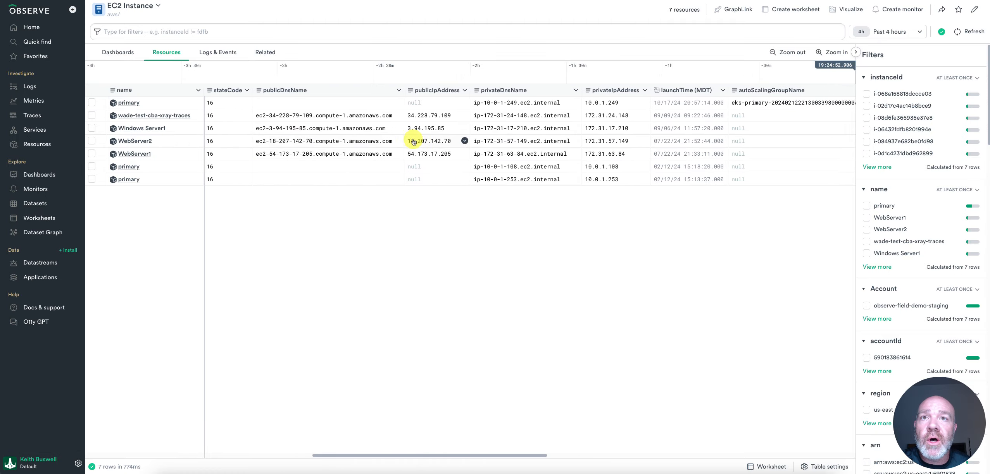
# Step: Examine the remaining EC2 instance attributes, including architecture, subnet, VPC, tags and root device
pyautogui.hscroll(20, 413, 142)
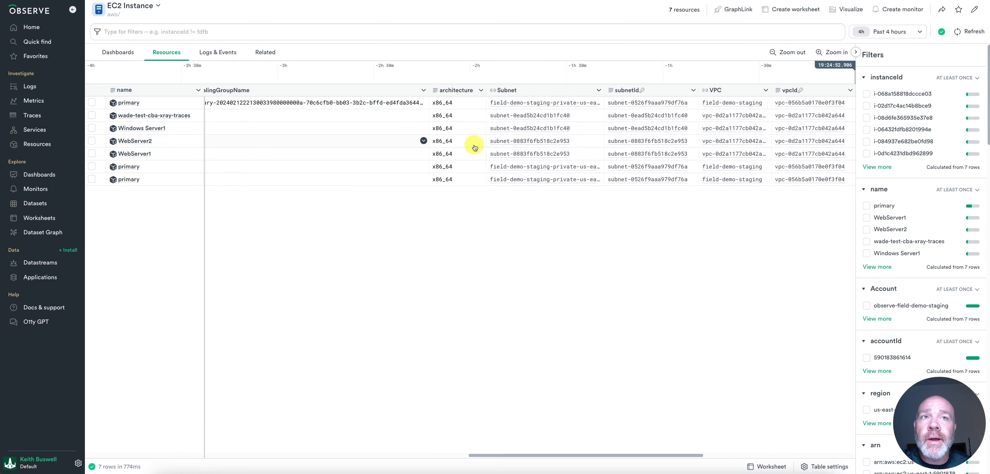
pyautogui.hscroll(20, 474, 148)
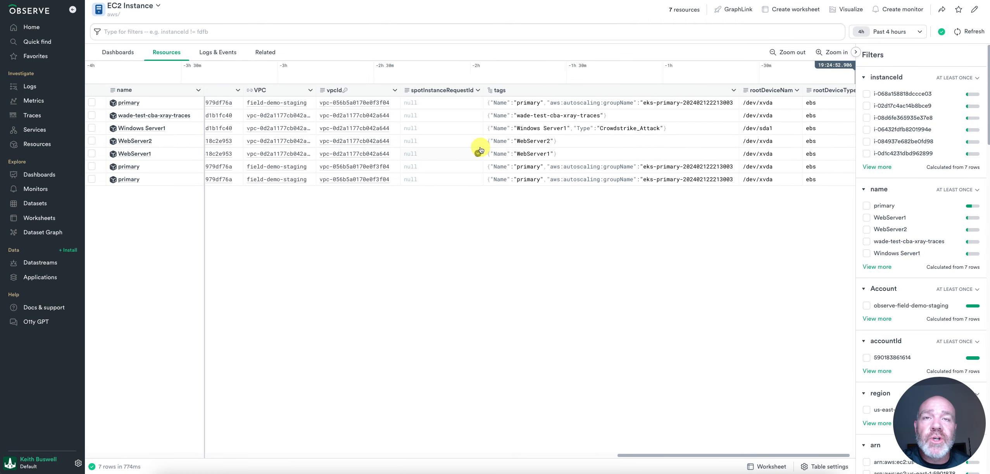
pyautogui.hscroll(1, 480, 150)
pyautogui.hscroll(-6, 507, 155)
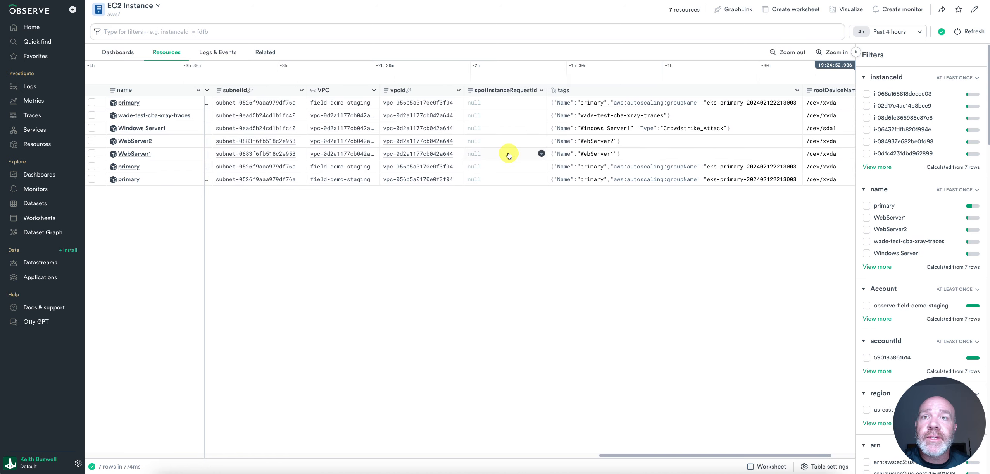
pyautogui.hscroll(-1, 509, 155)
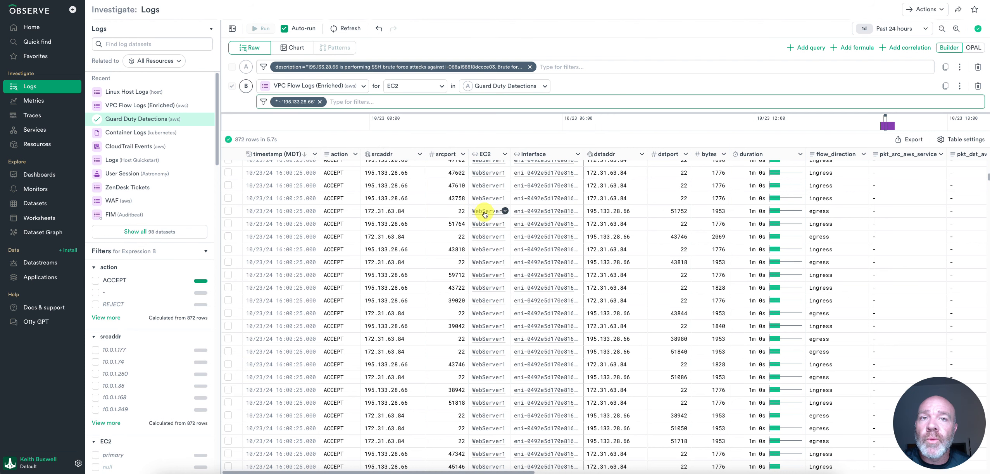
# Step: Add a correlation of Linux Host Logs for EC2 in VPC Flow Logs (Enriched) to the log investigation
pyautogui.scroll(-3, 685, 302)
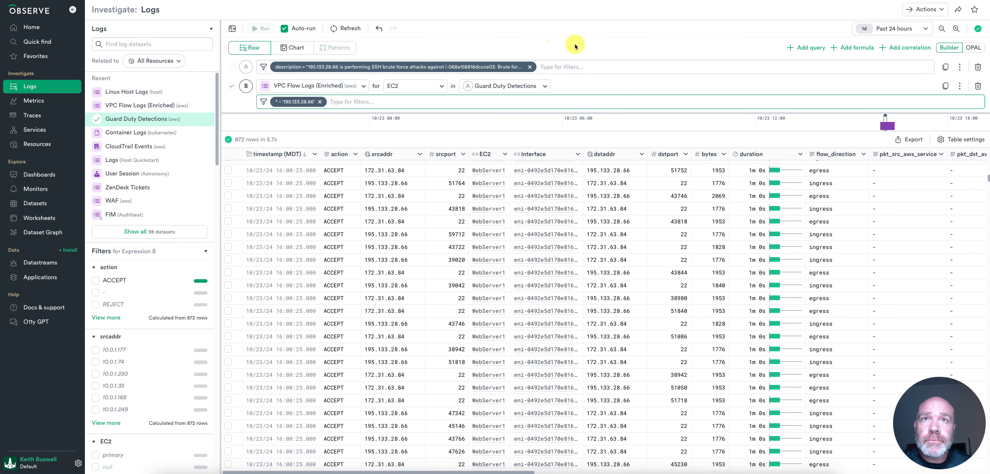
pyautogui.click(906, 48)
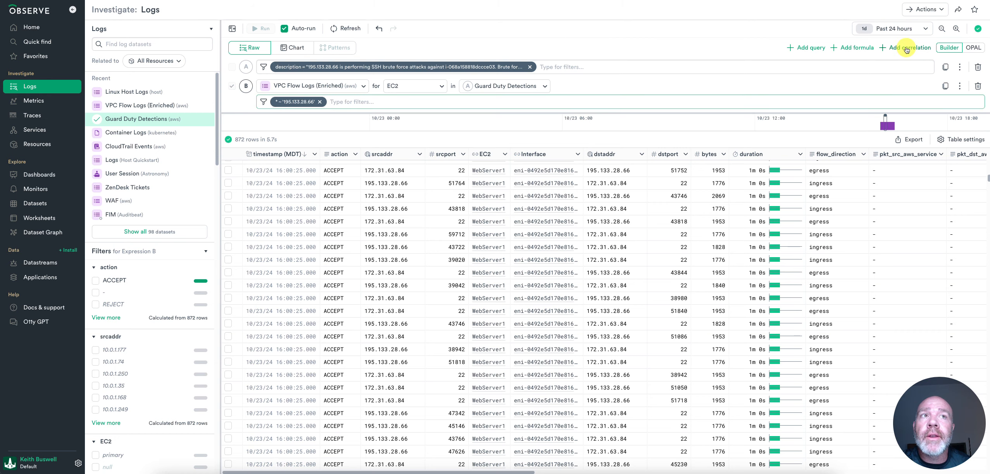
pyautogui.click(272, 121)
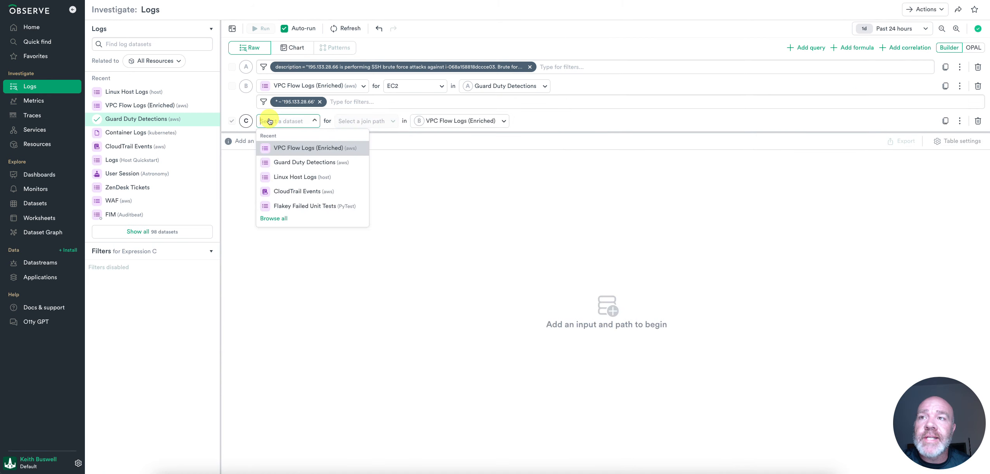
pyautogui.click(293, 177)
pyautogui.click(379, 122)
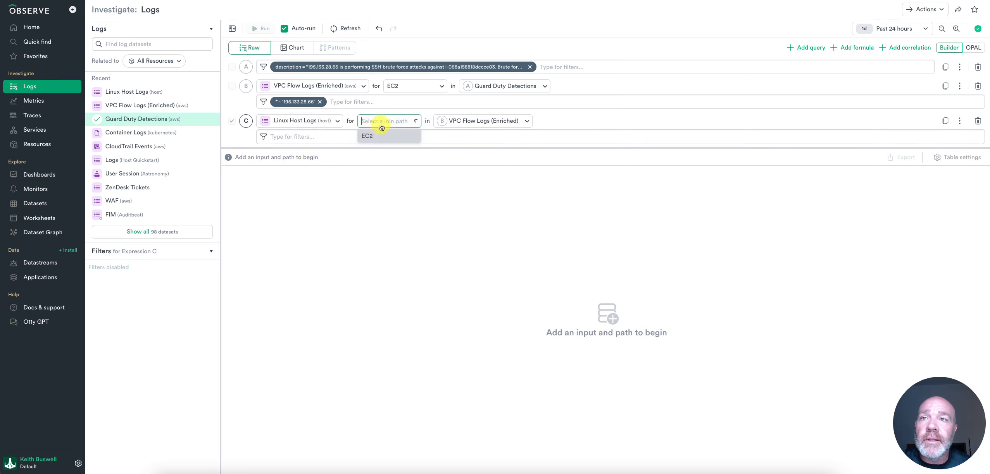
pyautogui.click(375, 137)
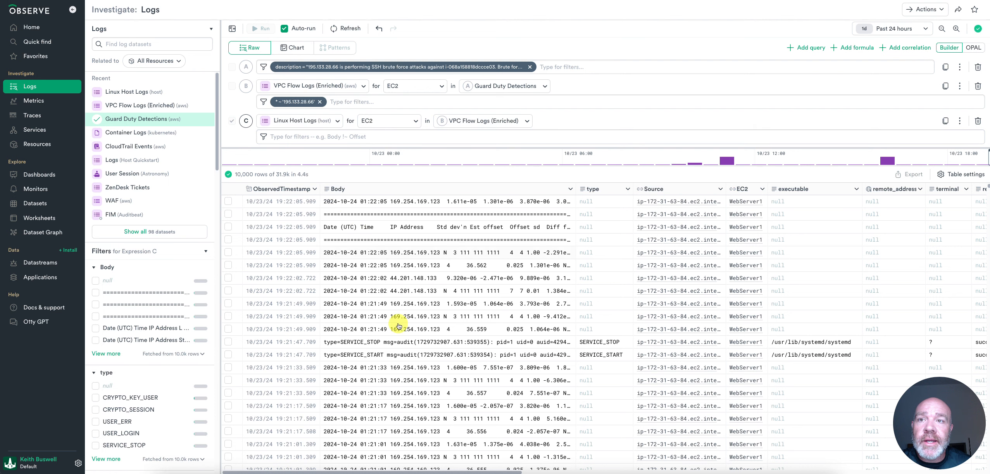
pyautogui.scroll(-2, 472, 356)
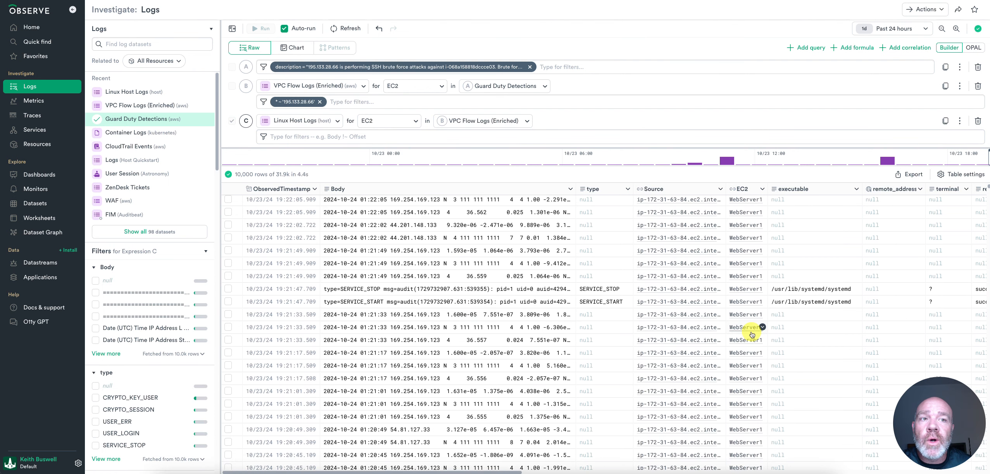
# Step: Filter the correlated Linux Host Logs to rows with remote_address 195.133.28.66 and review the matching events
pyautogui.click(282, 136)
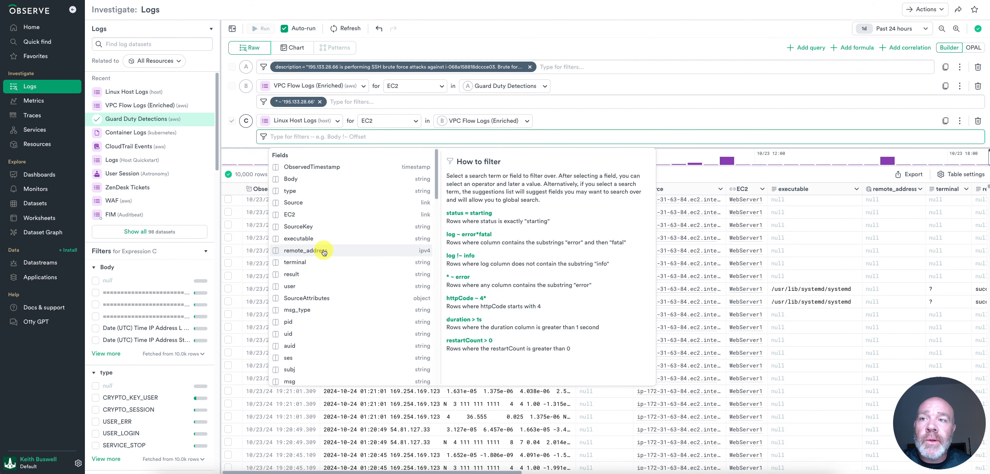
pyautogui.click(306, 251)
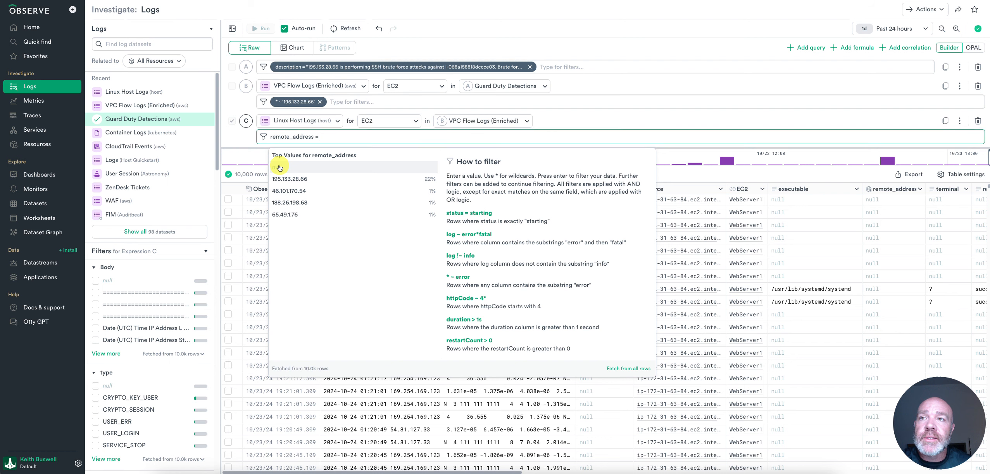
pyautogui.click(279, 168)
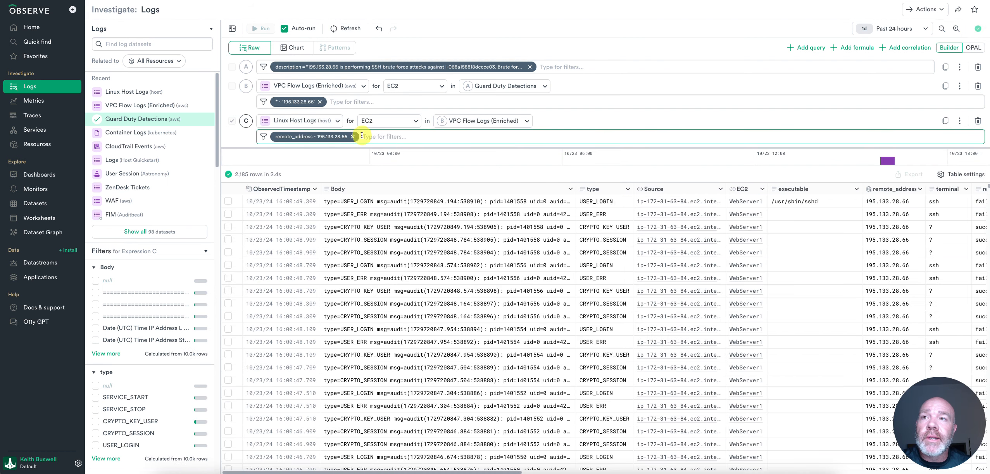
pyautogui.hscroll(1, 658, 279)
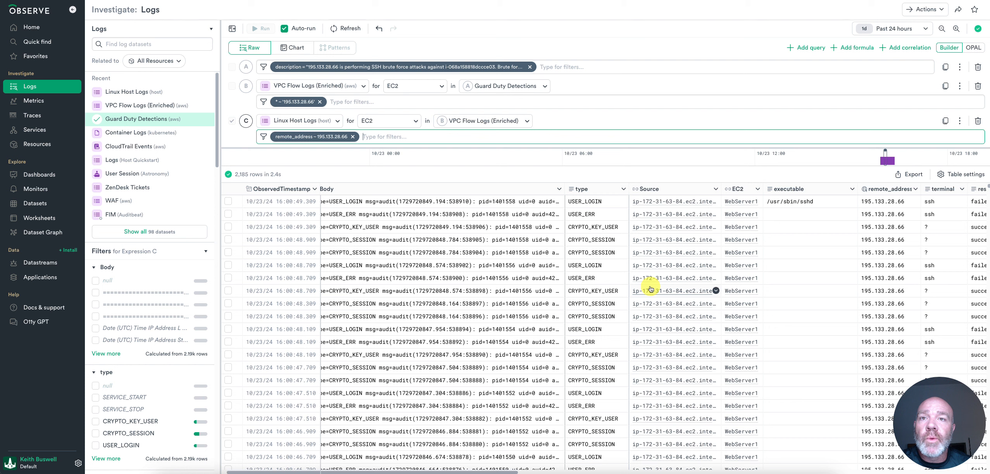
pyautogui.hscroll(-1, 640, 271)
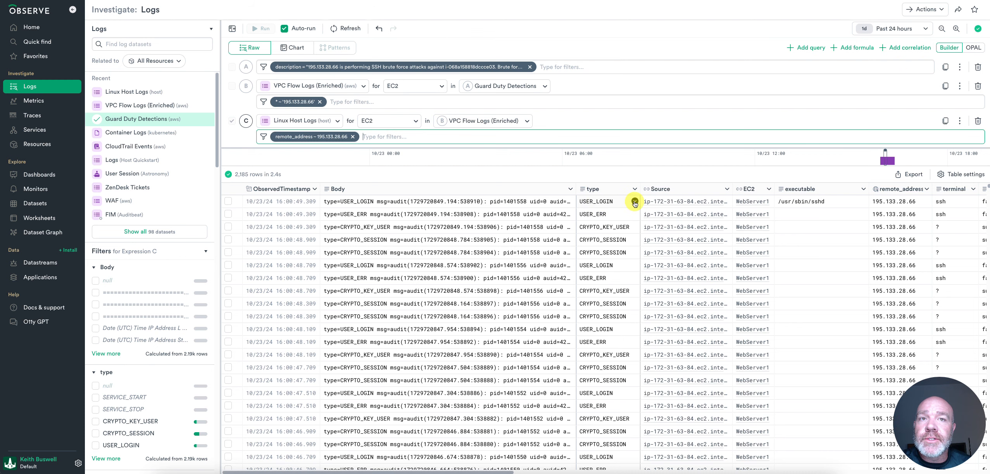
# Step: Show only host log rows of type USER_LOGIN and review their terminal, result and user columns
pyautogui.click(635, 202)
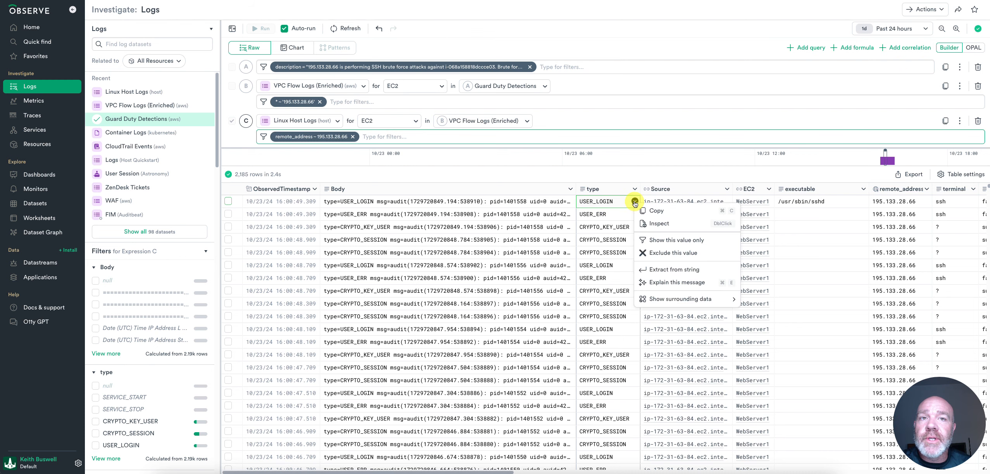
pyautogui.click(670, 244)
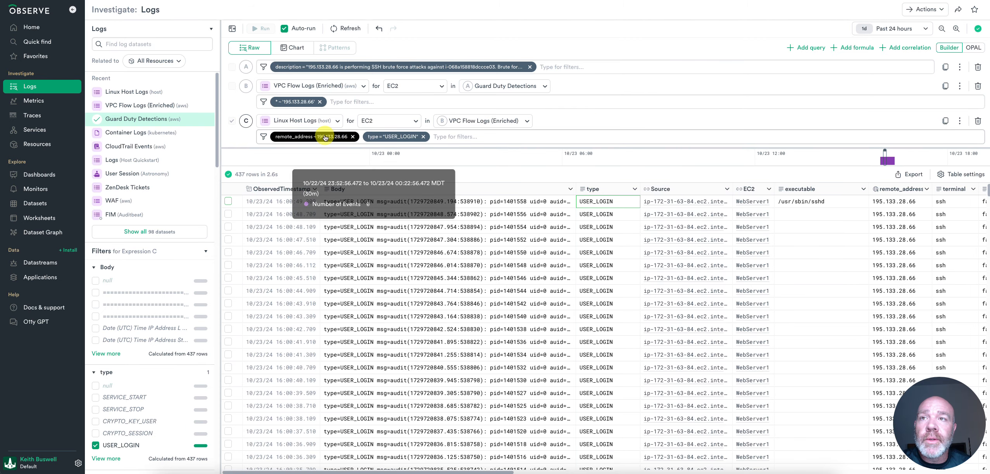
pyautogui.hscroll(4, 768, 242)
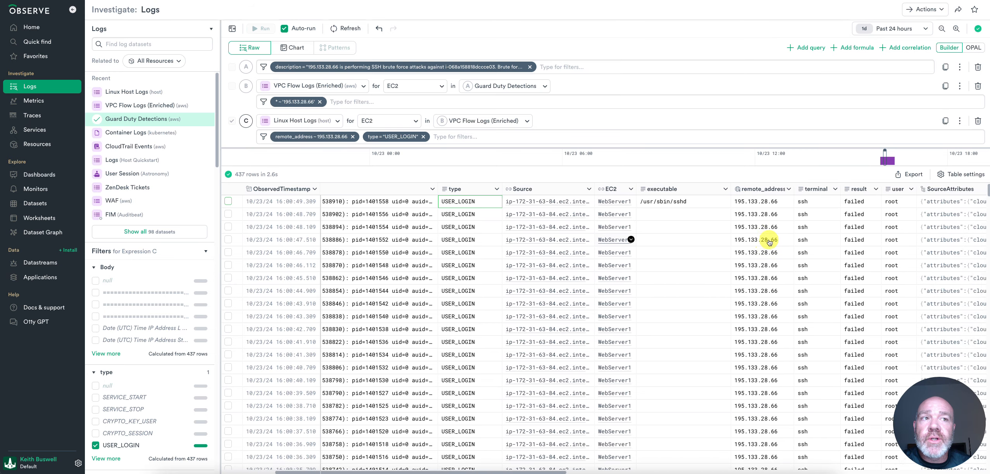
pyautogui.hscroll(3, 768, 242)
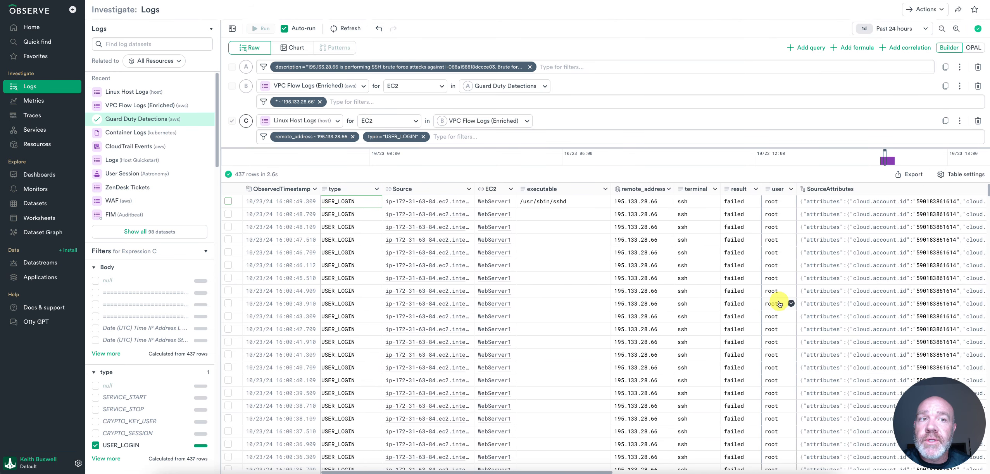
pyautogui.scroll(-2, 780, 306)
pyautogui.scroll(2, 779, 304)
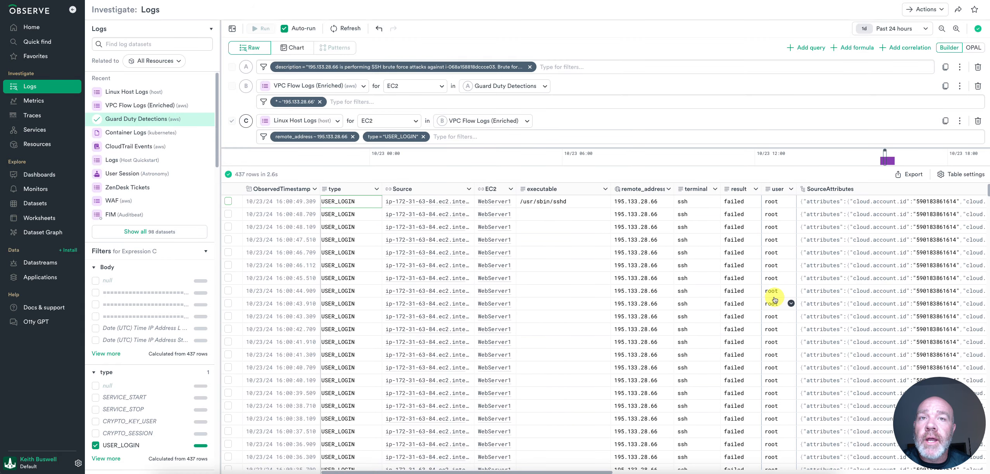
# Step: Check the top values of the result field for the USER_LOGIN rows without applying another filter
pyautogui.click(459, 138)
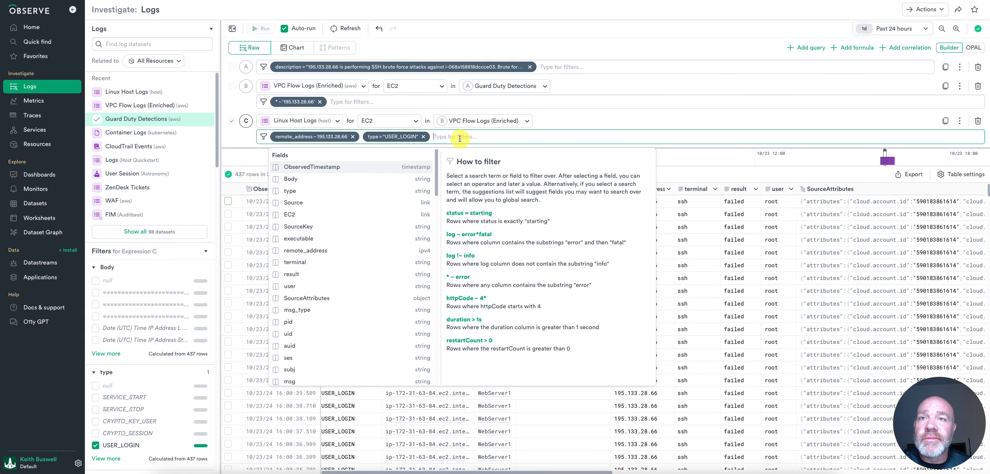
pyautogui.click(298, 275)
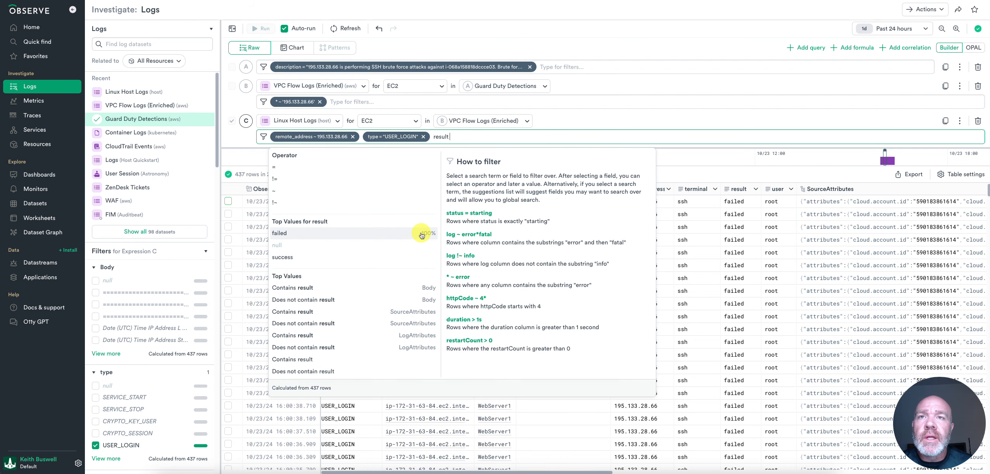
pyautogui.click(611, 45)
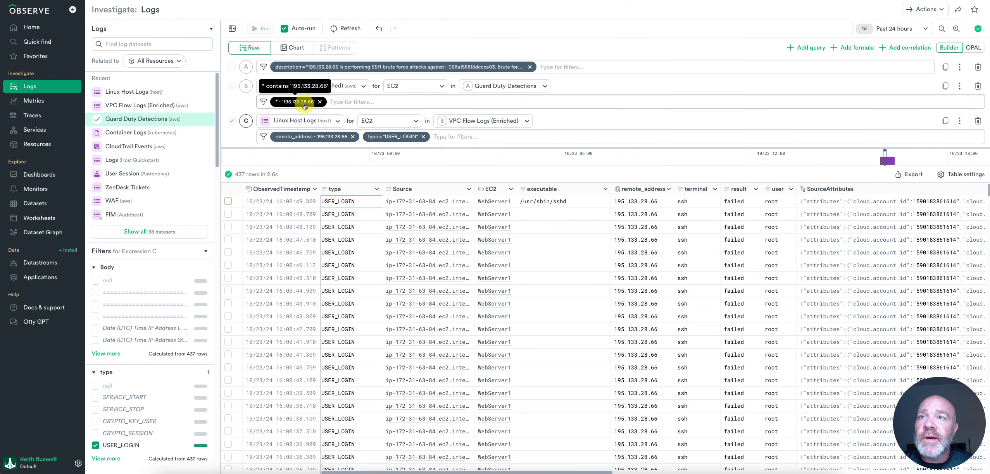
# Step: Open the Dashboards page
pyautogui.click(36, 179)
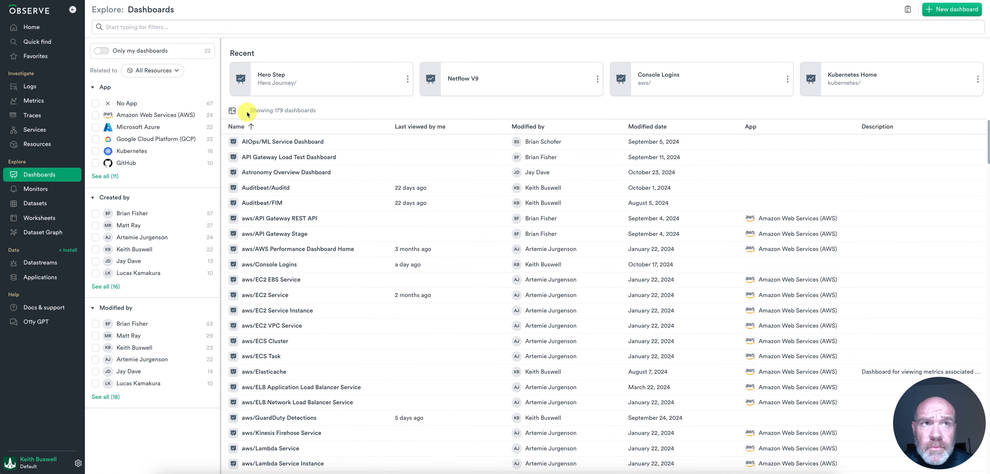
pyautogui.click(291, 28)
pyautogui.write('vpc')
pyautogui.press('Return')
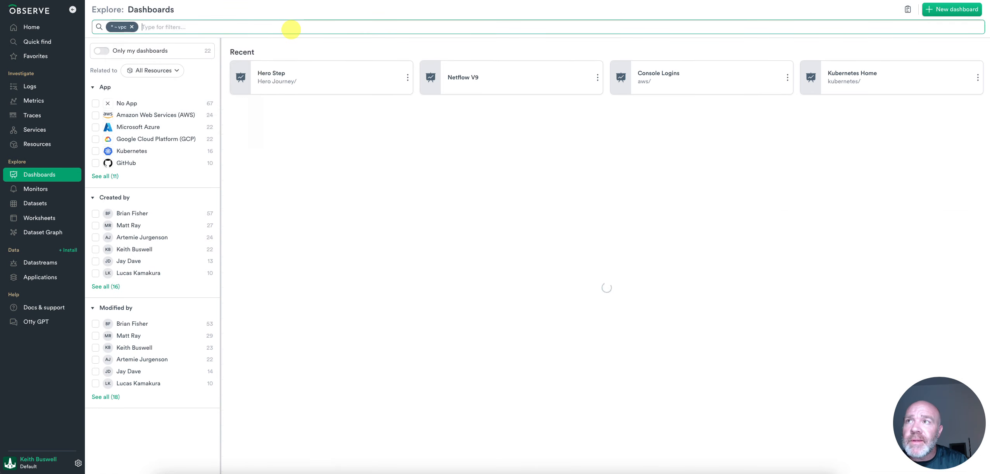
pyautogui.click(132, 27)
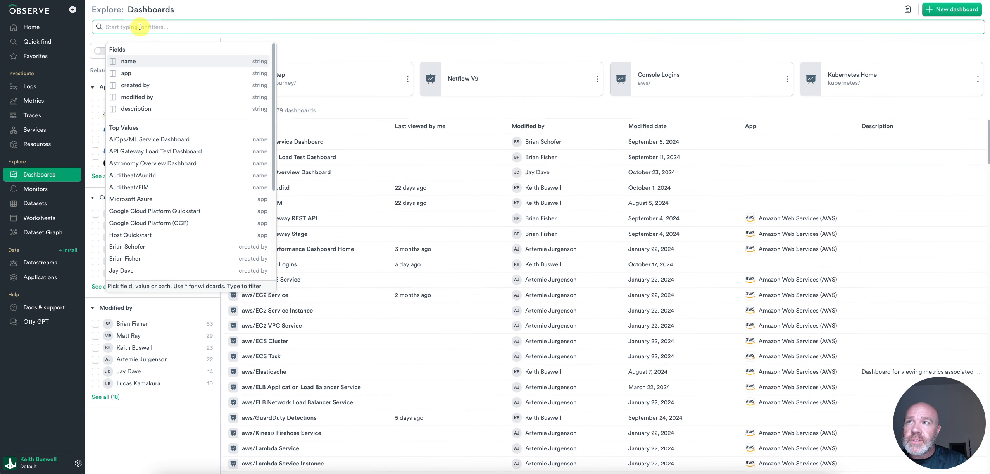
# Step: Open the aws/GuardDuty Detections dashboard by filtering for duty, and set its time range to Past 24 hours
pyautogui.write('duty')
pyautogui.press('Return')
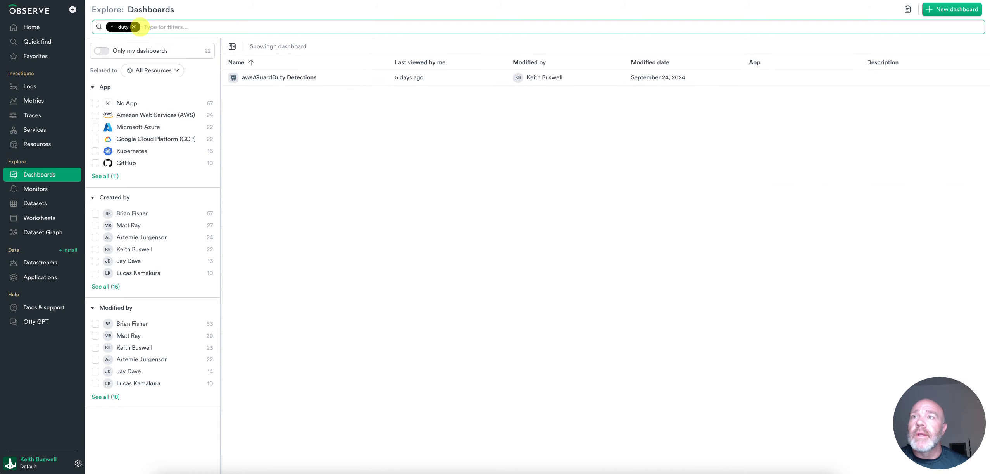
pyautogui.click(297, 79)
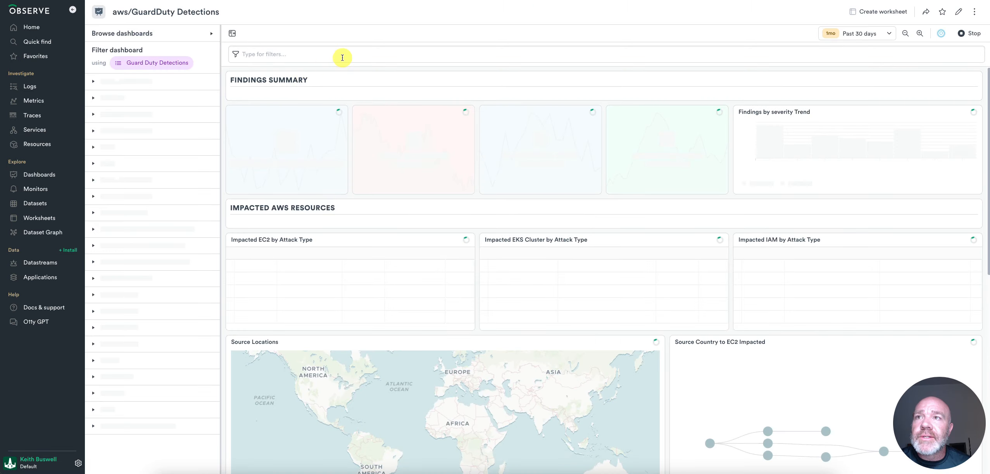
pyautogui.click(873, 38)
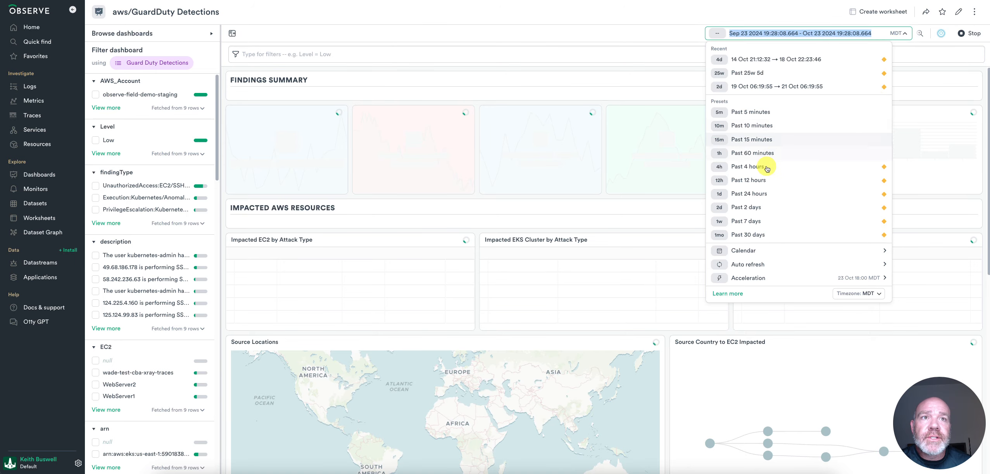
pyautogui.click(705, 197)
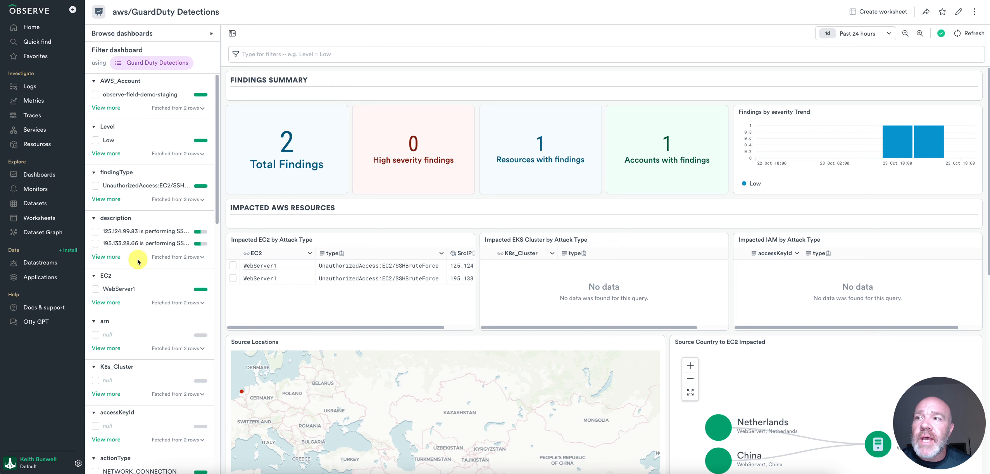
# Step: Filter the GuardDuty Detections dashboard to findings whose SrcIP is 195.133.28.66
pyautogui.scroll(-7, 154, 261)
pyautogui.scroll(-10, 157, 263)
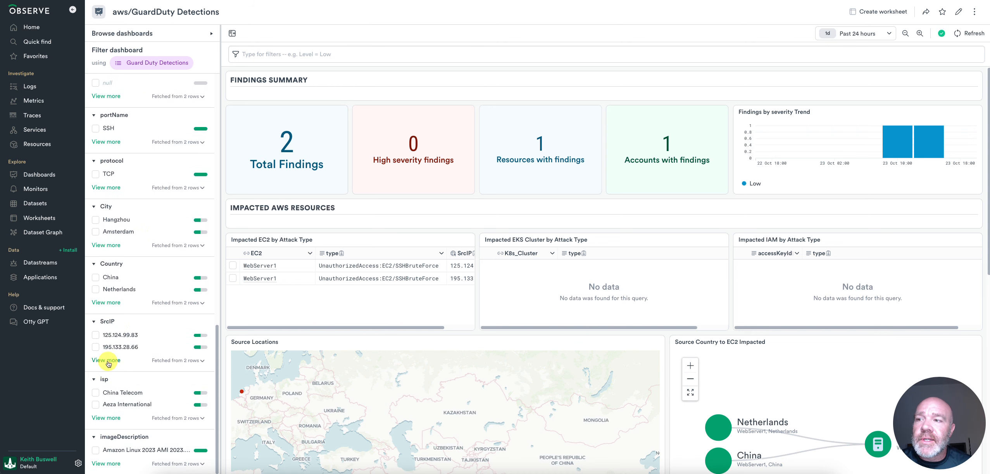
pyautogui.click(108, 362)
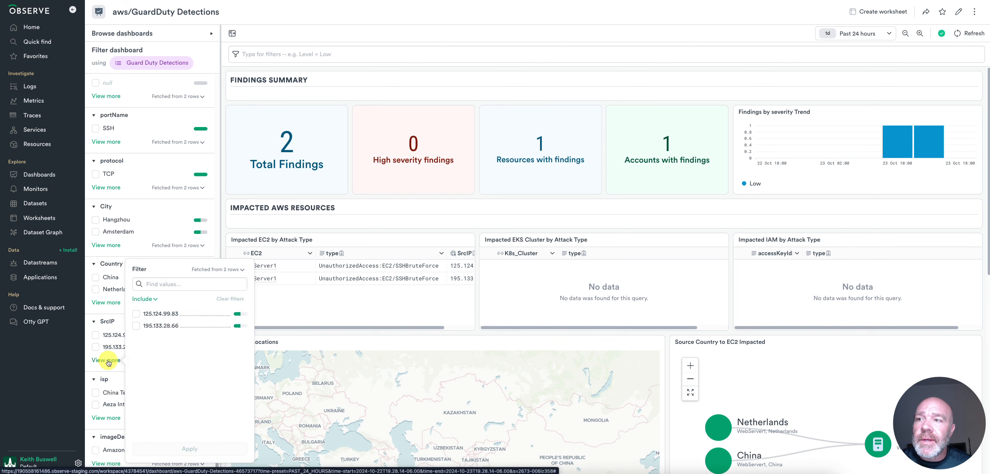
pyautogui.click(153, 285)
pyautogui.write('195.133.28.66')
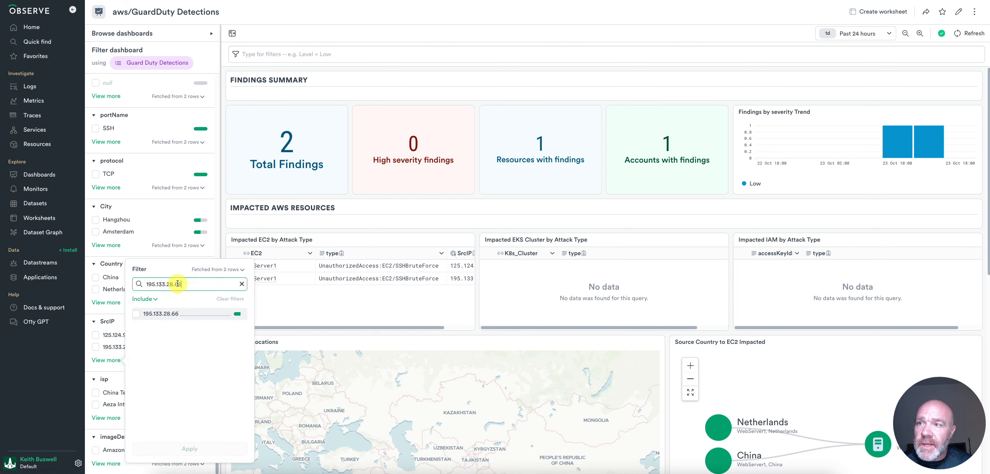
pyautogui.click(136, 314)
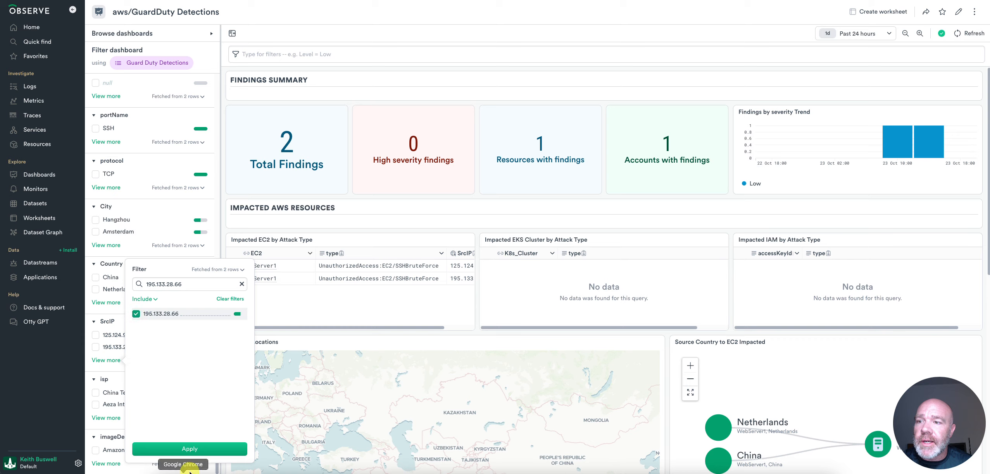
pyautogui.click(188, 449)
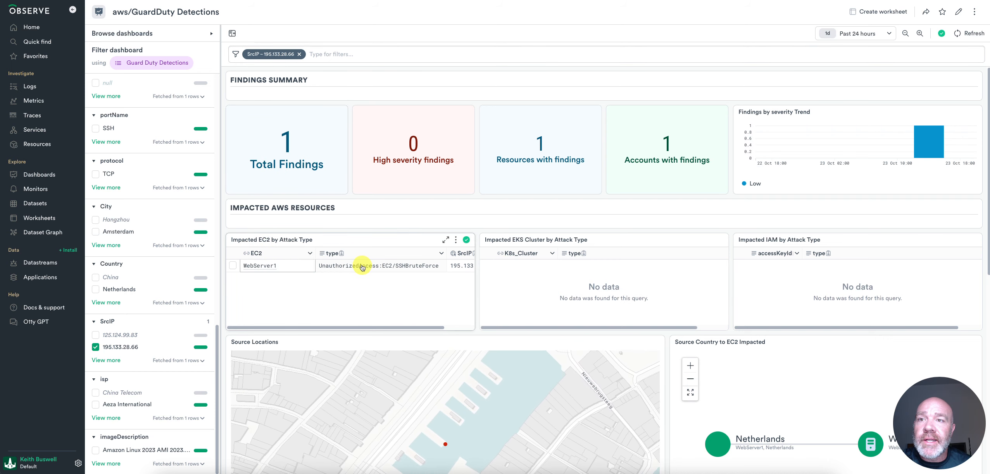
# Step: Examine the Impacted EC2 by Attack Type table, the Source Country to EC2 Impacted graph and the attacker's details on the Source Locations map
pyautogui.hscroll(3, 364, 264)
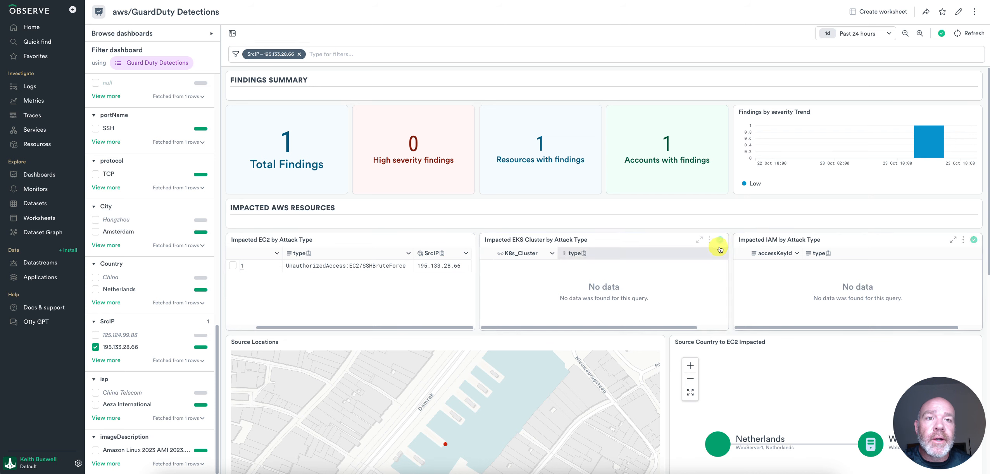
pyautogui.scroll(-4, 664, 313)
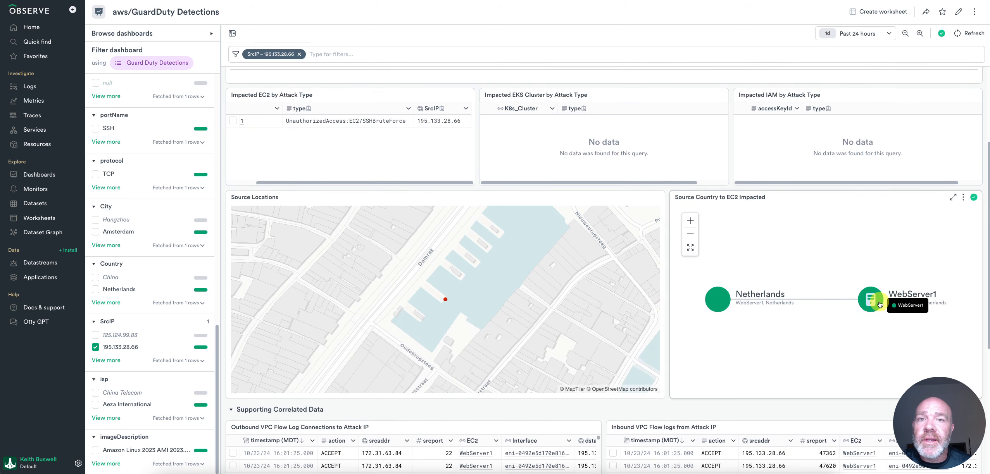
pyautogui.moveTo(446, 301)
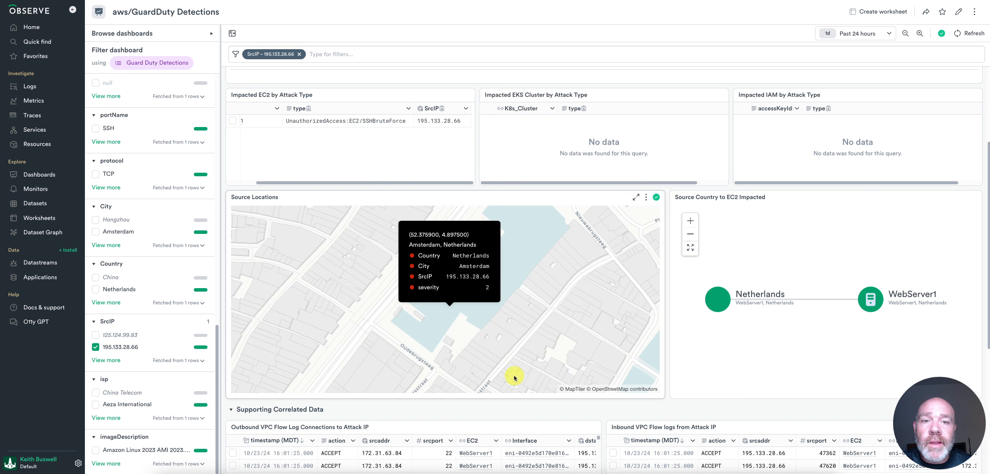
# Step: Review the columns of the outbound and inbound VPC flow log tables for the attack IP under Supporting Correlated Data
pyautogui.scroll(-5, 598, 404)
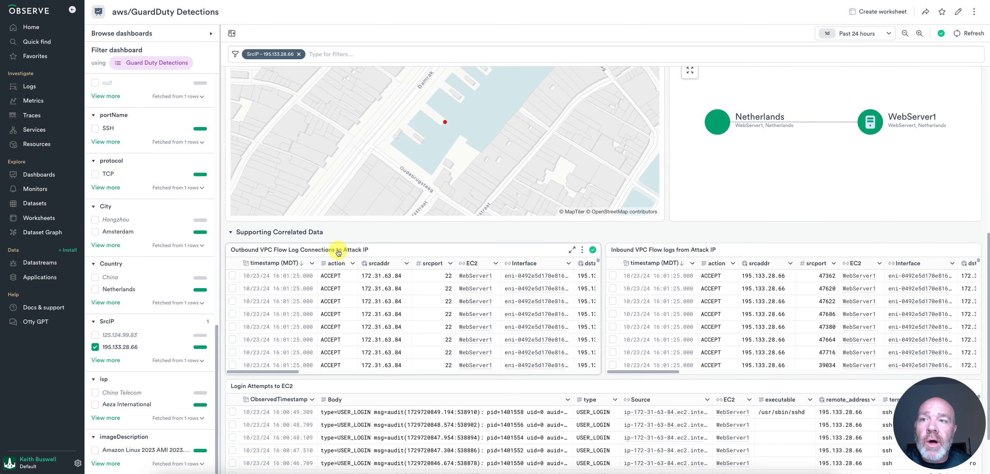
pyautogui.hscroll(5, 390, 324)
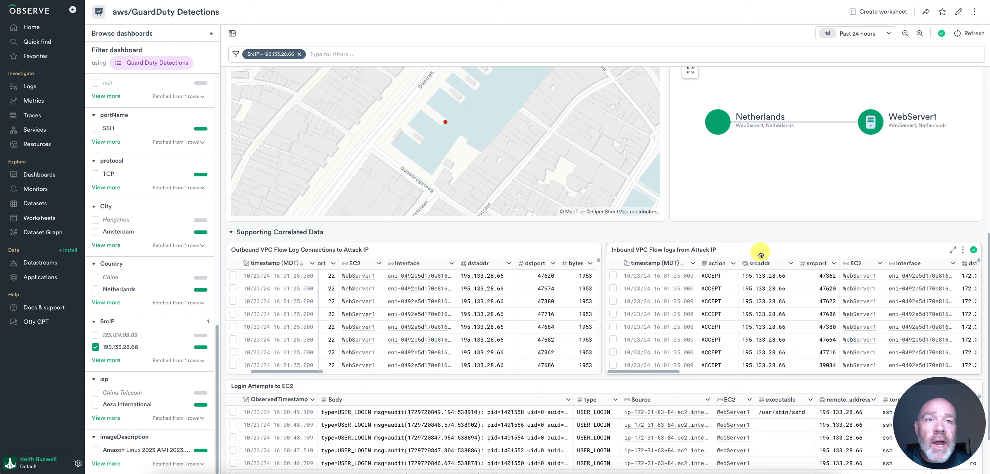
pyautogui.hscroll(7, 815, 314)
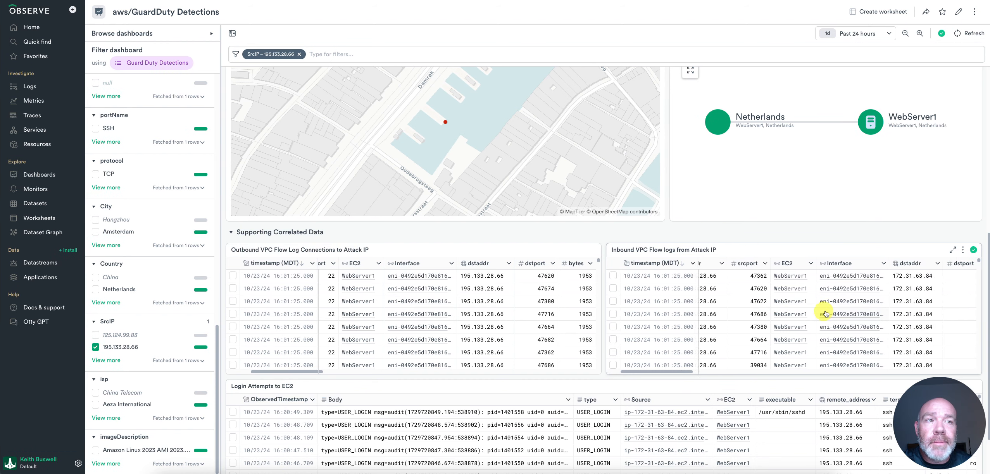
pyautogui.hscroll(-7, 839, 312)
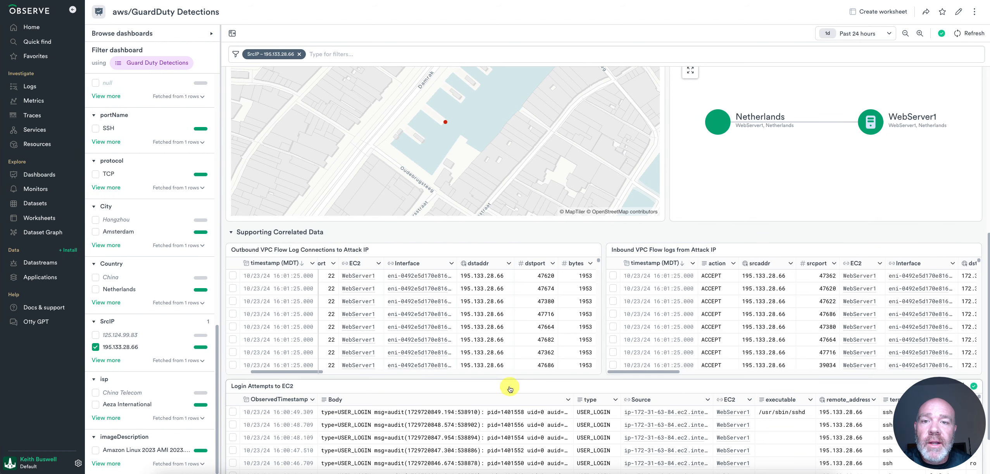
# Step: Examine the Login Attempts to EC2 table across its remote address, terminal, result, user and SourceAttributes columns
pyautogui.scroll(-5, 512, 360)
pyautogui.scroll(-1, 462, 387)
pyautogui.scroll(-1, 461, 387)
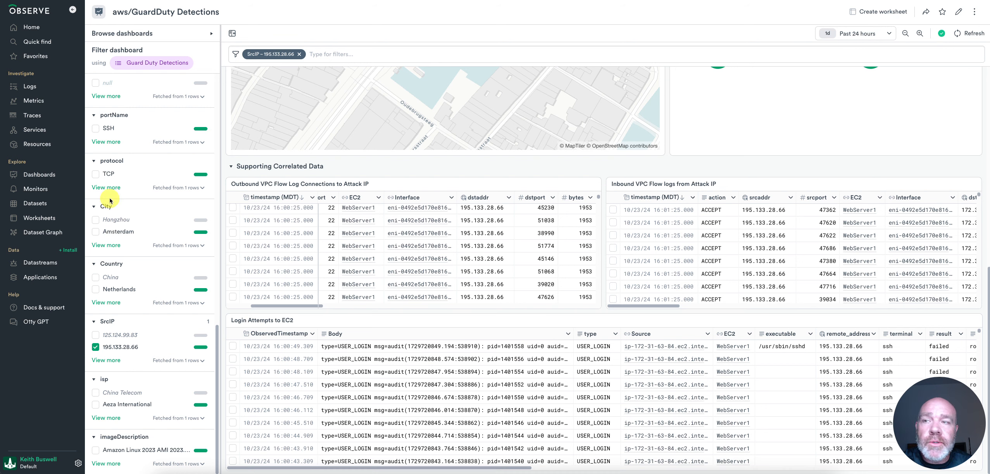
pyautogui.hscroll(3, 840, 359)
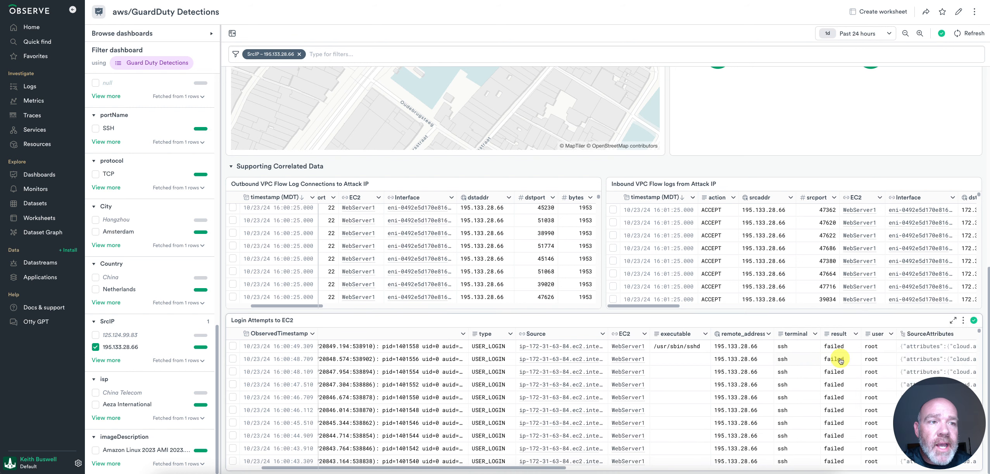
pyautogui.hscroll(3, 840, 360)
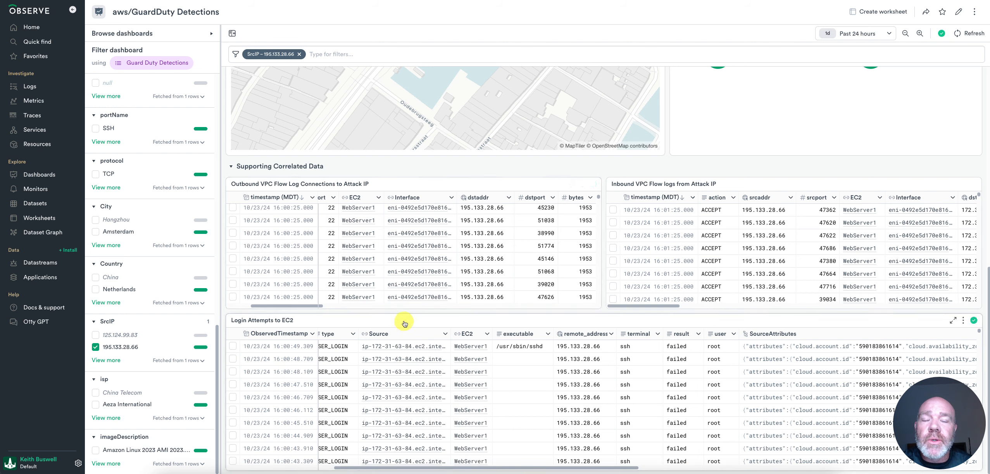